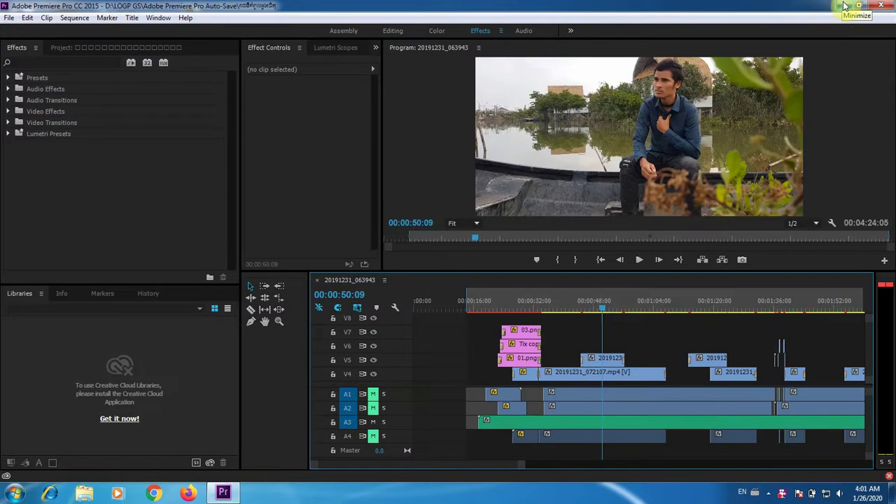
left_click(844, 6)
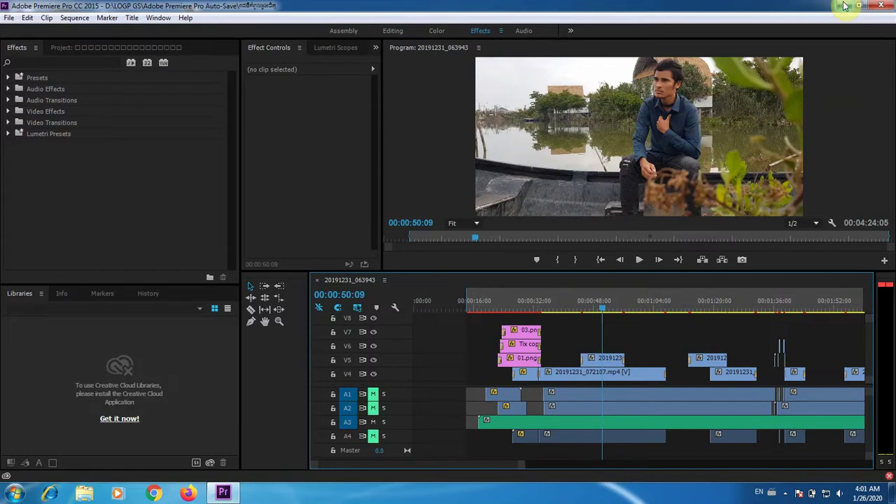
left_click(844, 5)
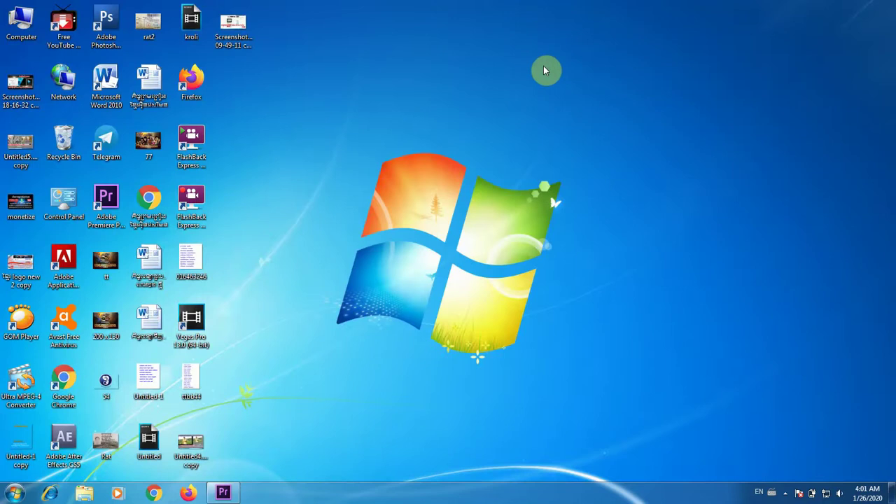
right_click(543, 66)
left_click(564, 99)
right_click(543, 66)
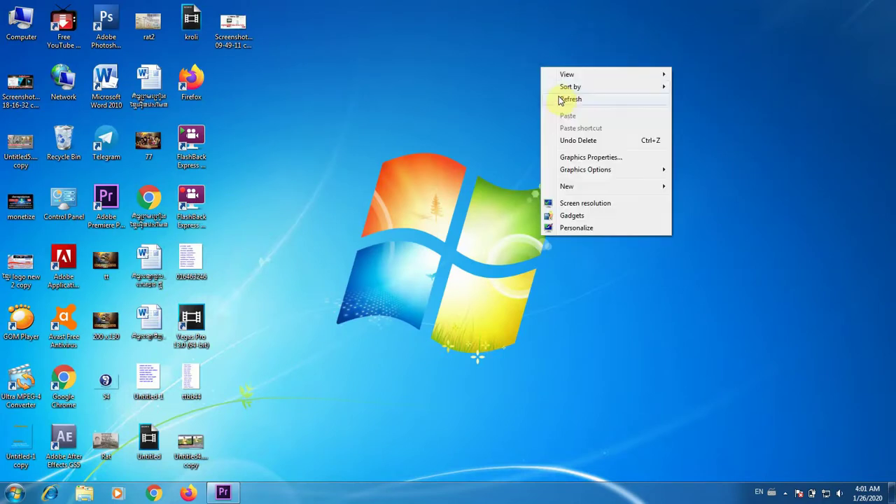
left_click(564, 98)
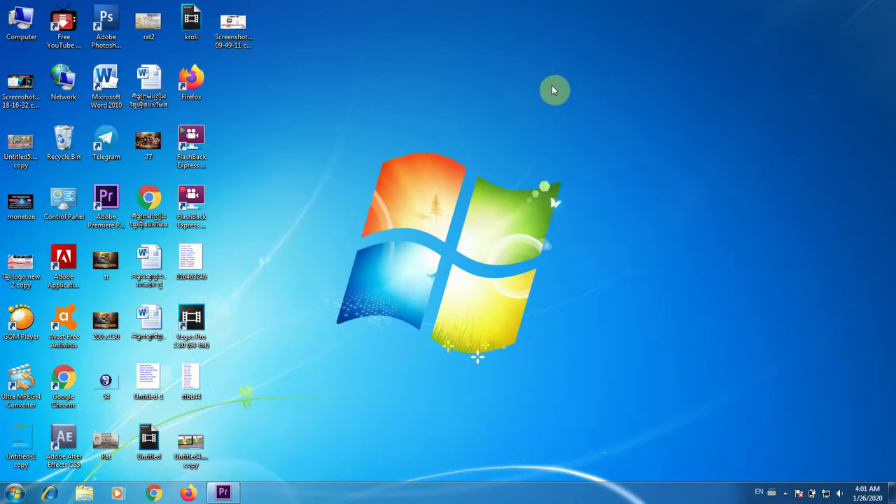
right_click(535, 67)
left_click(562, 100)
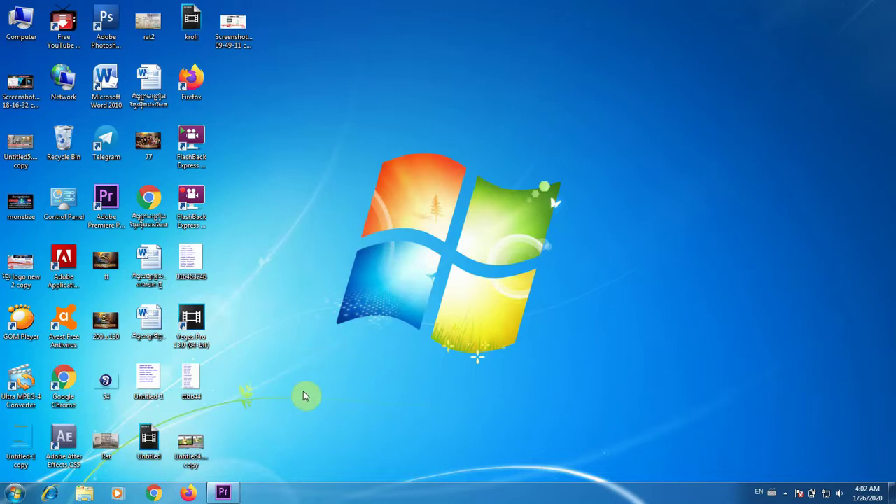
Step: Switch back to Premiere Pro and preview the sequence at the opening title, 00:00:35:25 and 00:00:46:17
left_click(221, 495)
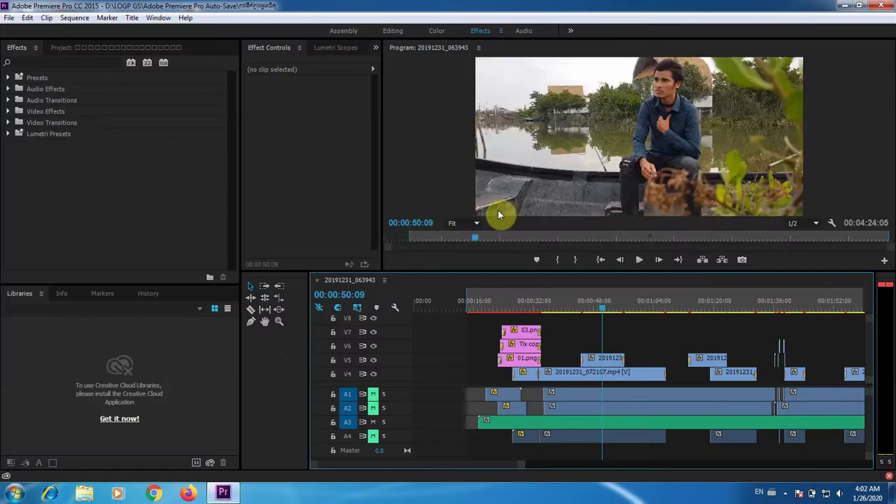
left_click(484, 309)
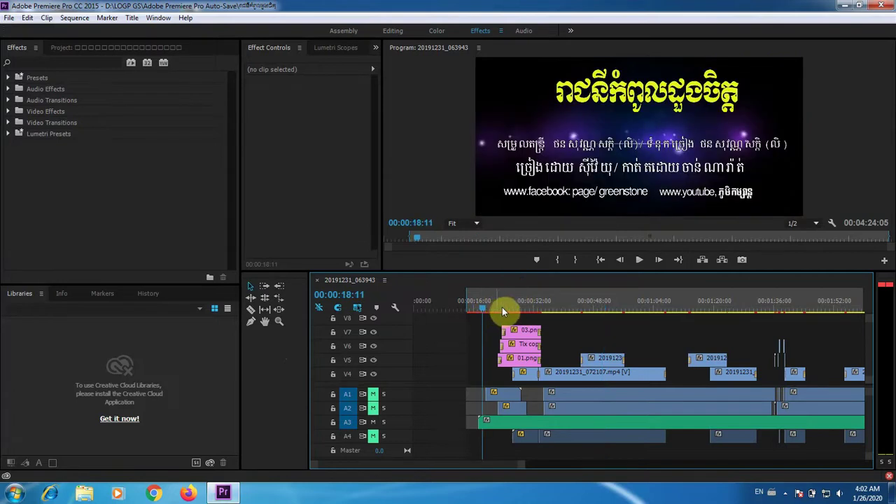
left_click(549, 310)
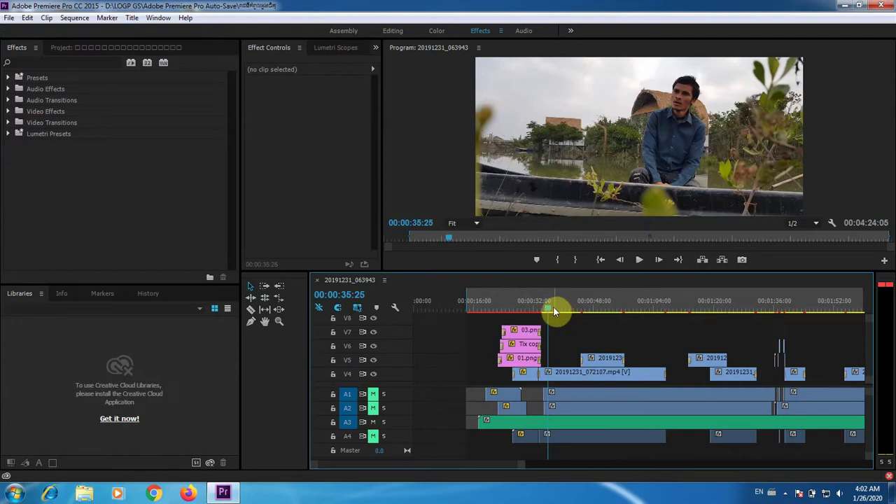
left_click_drag(555, 308, 590, 306)
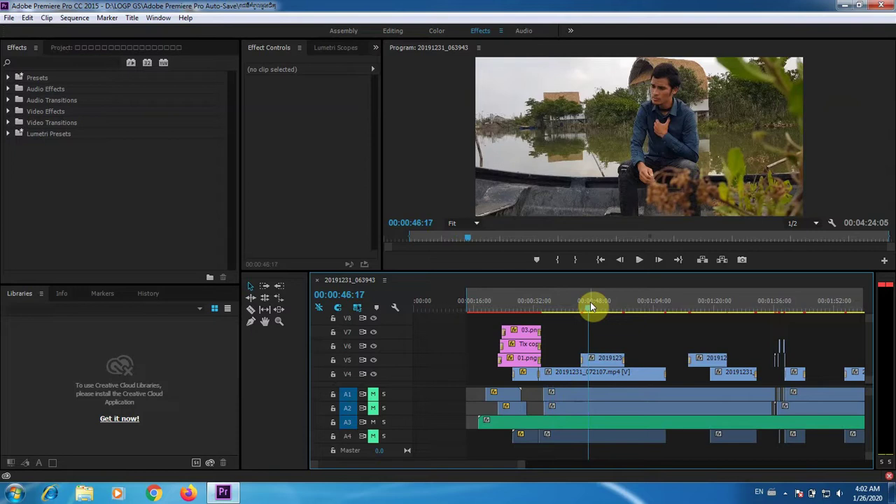
left_click(844, 7)
right_click(547, 93)
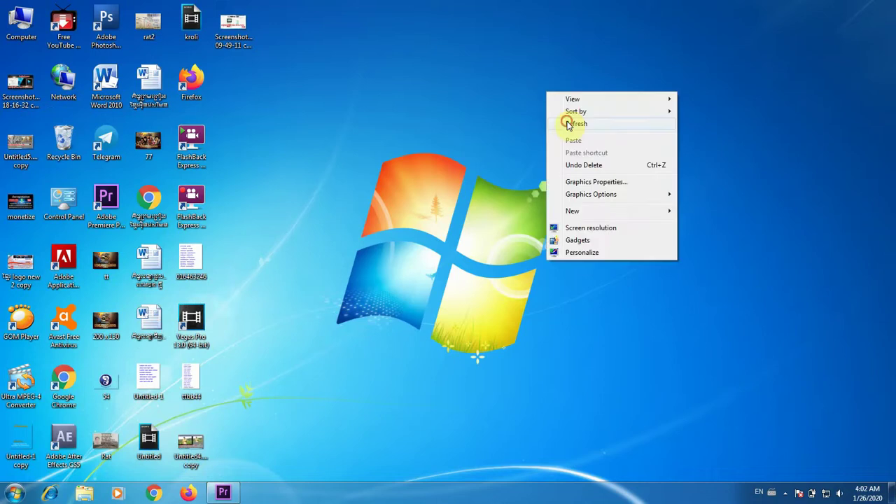
left_click(557, 127)
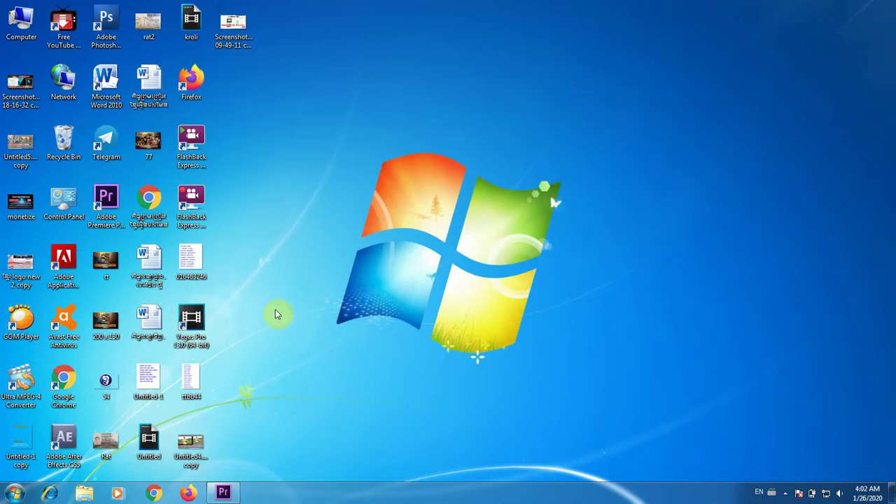
Step: Switch back to Premiere Pro and preview the change from the opening title to the river sunset shot, around 19 to 20 seconds
left_click(224, 494)
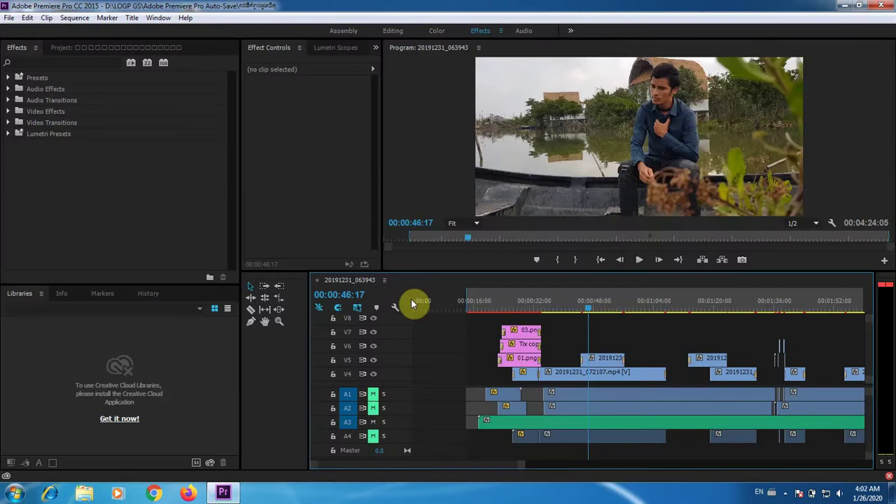
left_click(486, 310)
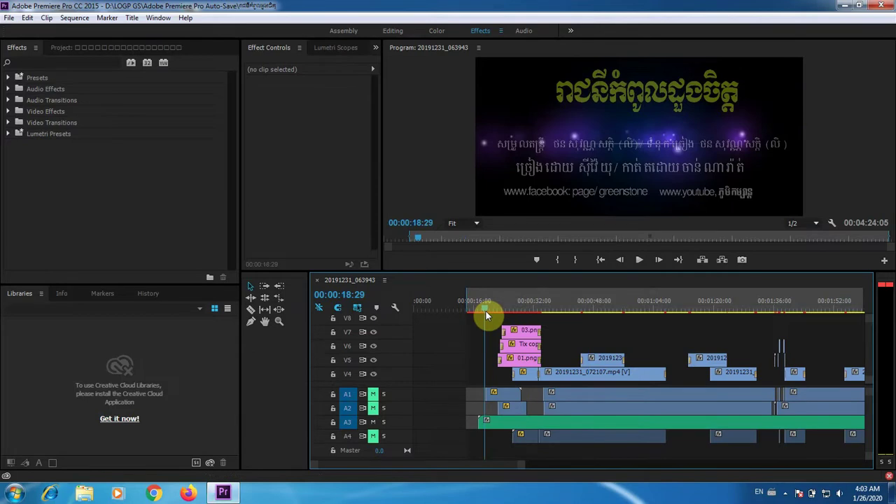
left_click_drag(486, 311, 490, 308)
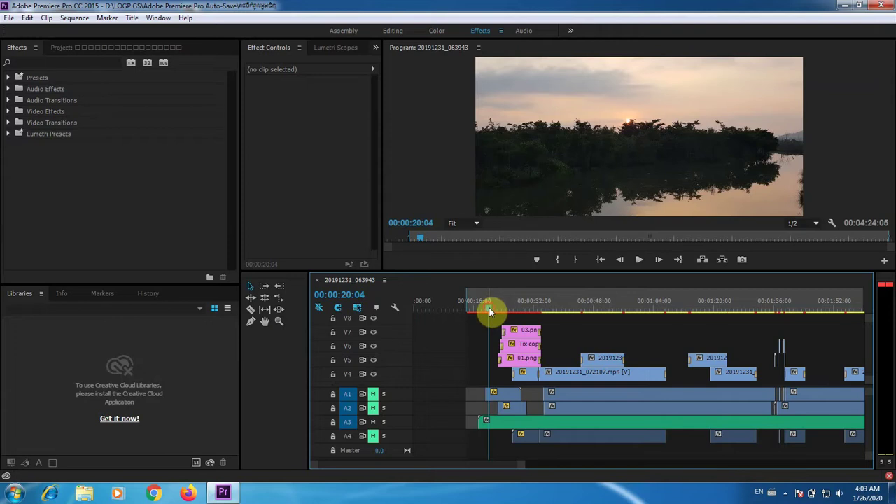
left_click(489, 311)
left_click(487, 306)
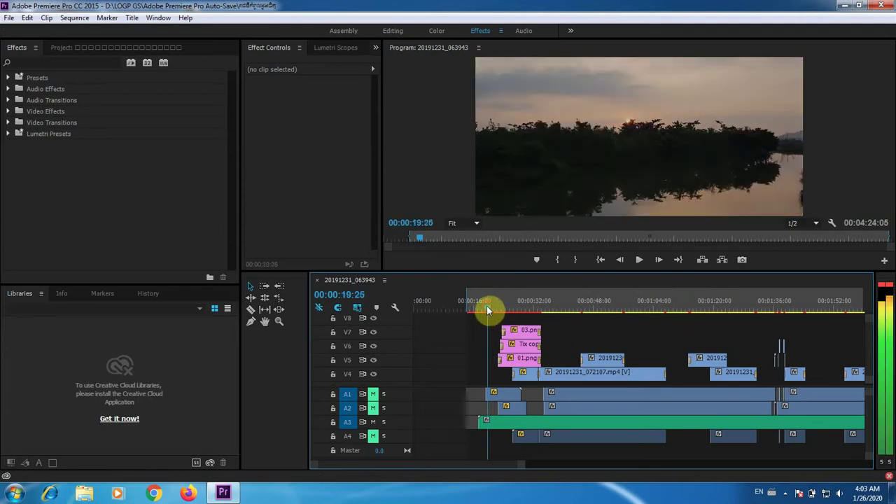
left_click(843, 10)
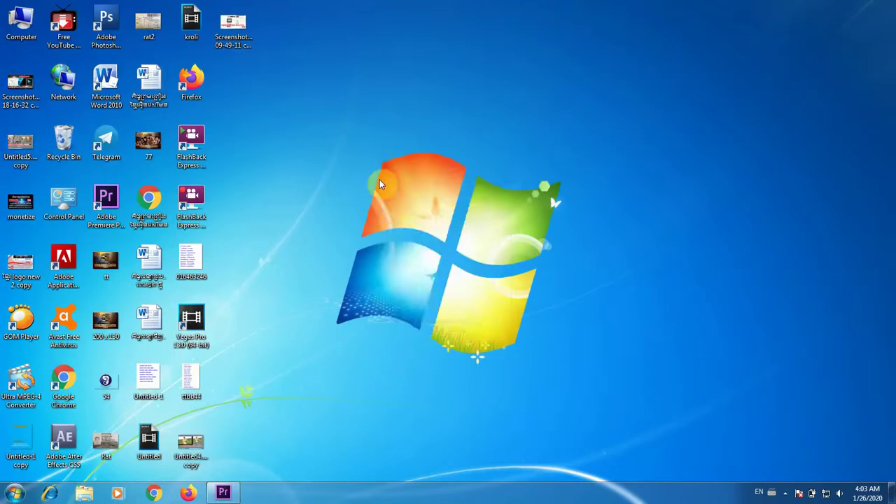
right_click(378, 163)
left_click(395, 198)
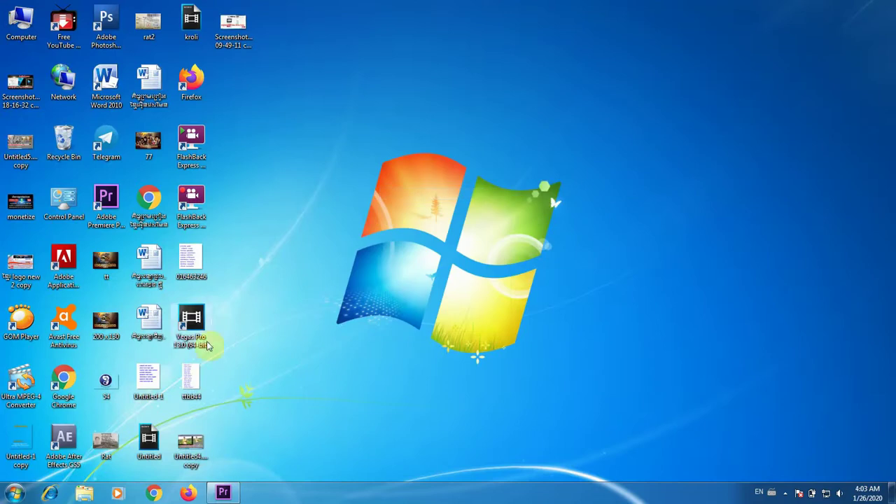
left_click(224, 494)
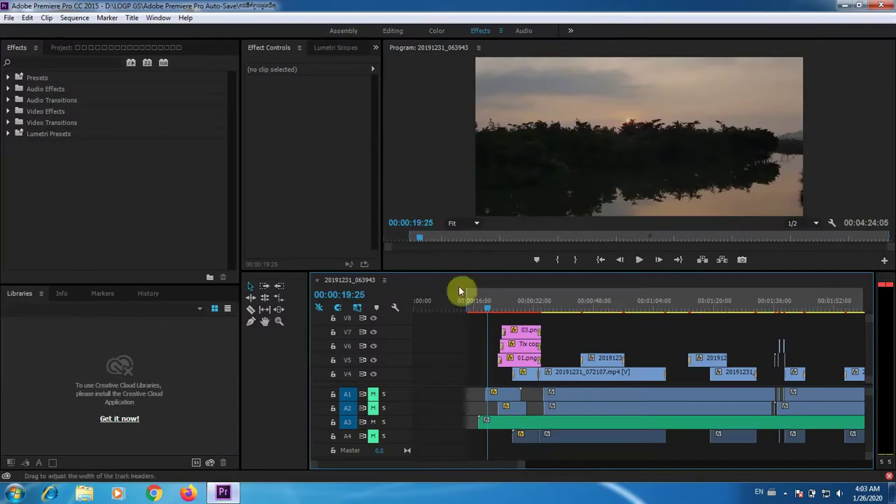
left_click(841, 6)
right_click(313, 217)
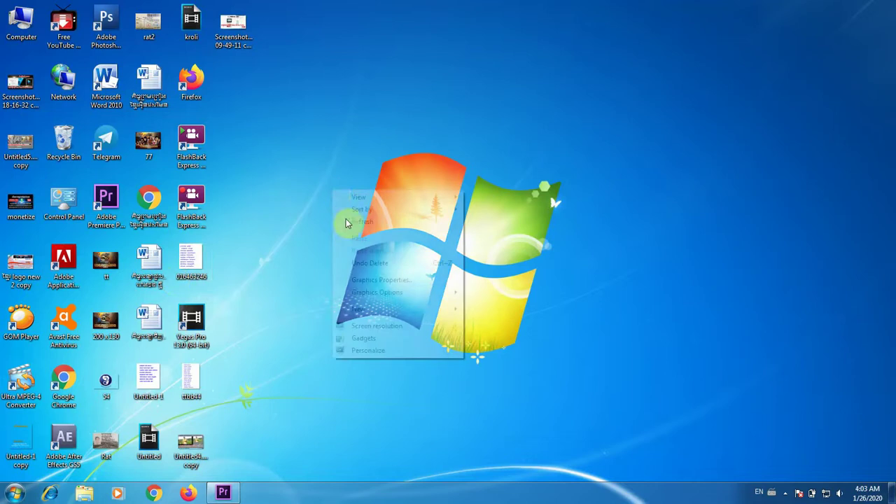
left_click(340, 222)
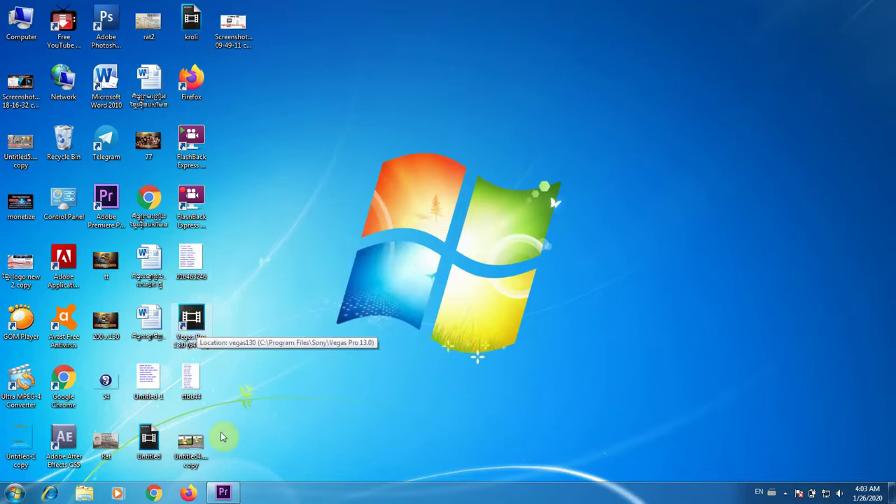
Step: Switch back to Premiere Pro and review the sequence from the end of the first title graphics to about 00:00:49:17
left_click(221, 494)
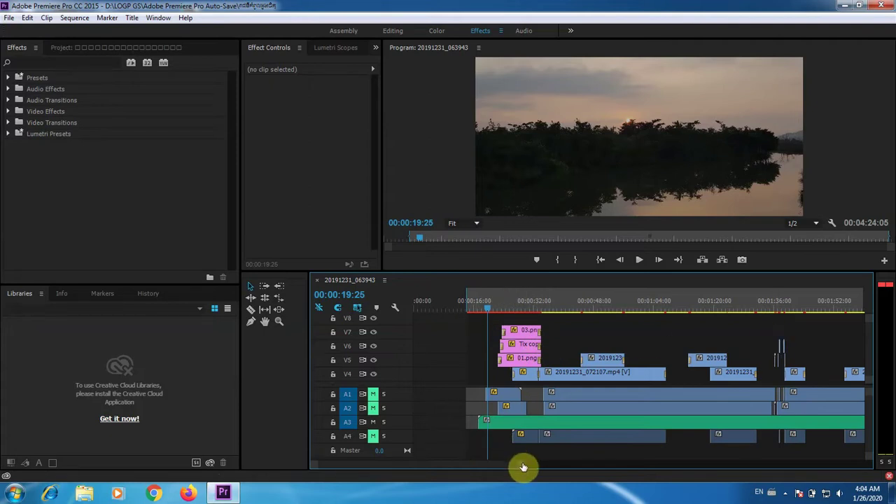
left_click_drag(523, 467, 599, 465)
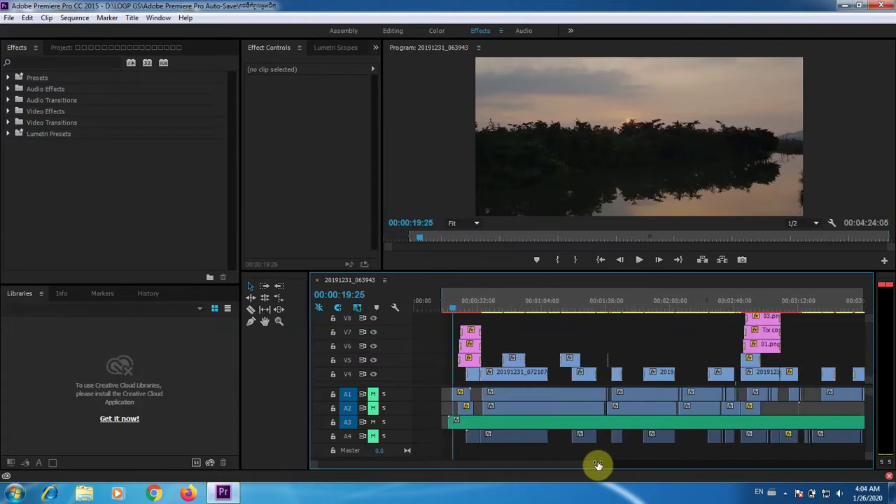
left_click(493, 310)
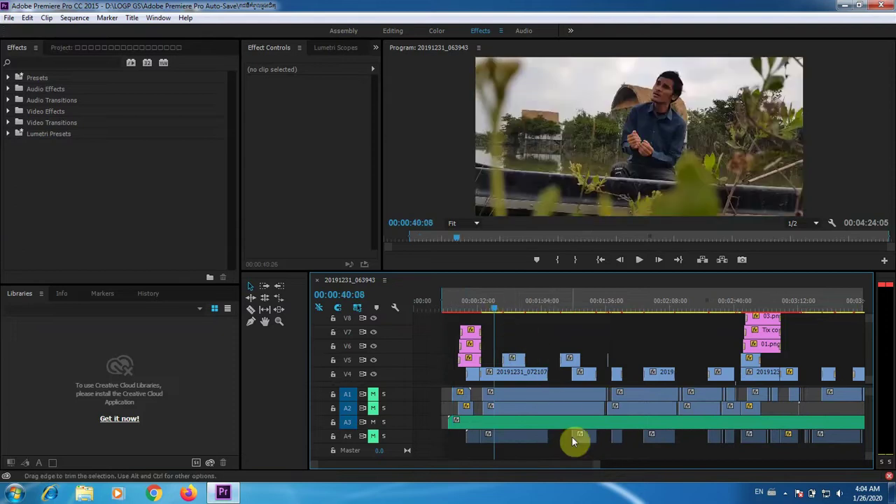
left_click_drag(599, 463, 605, 481)
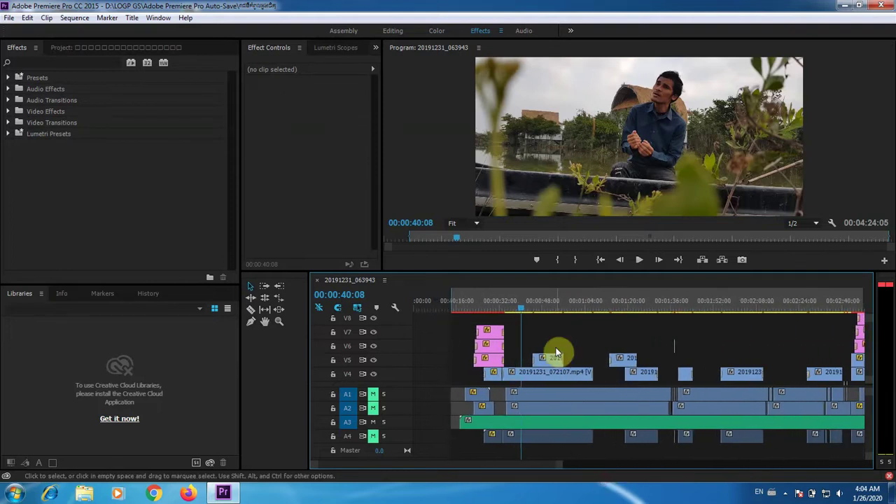
left_click(518, 310)
left_click_drag(517, 310, 504, 312)
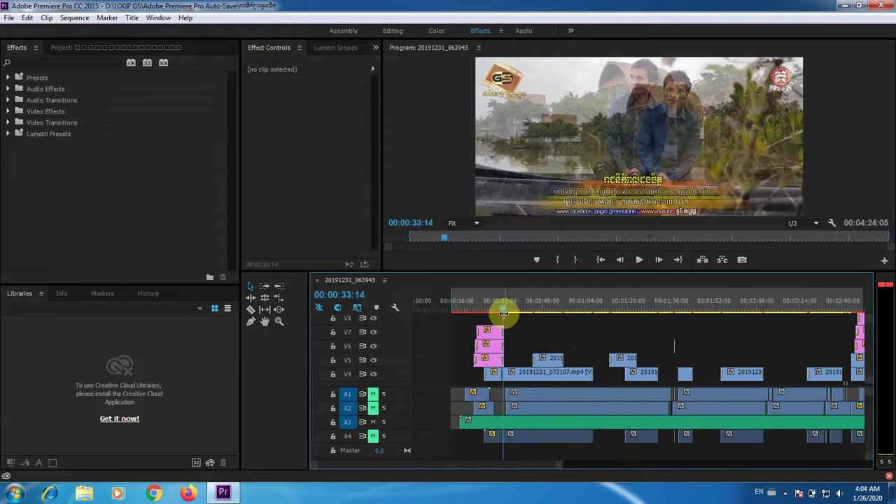
left_click_drag(541, 316, 521, 314)
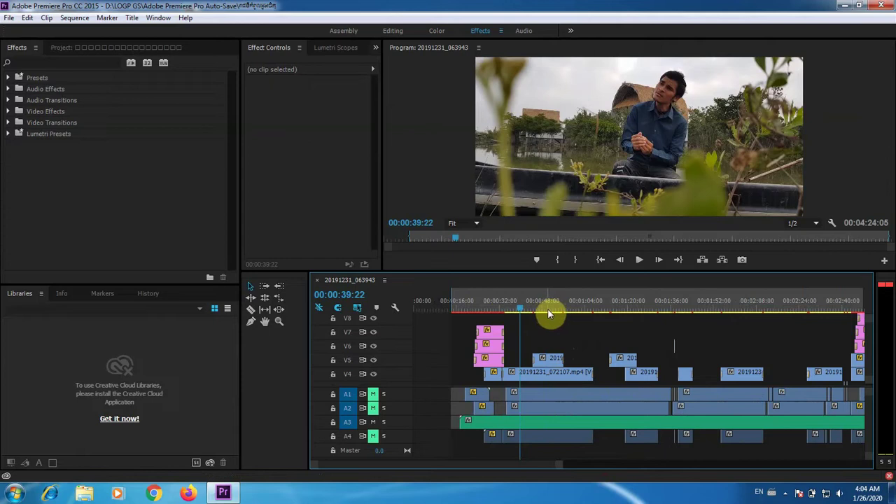
left_click(548, 313)
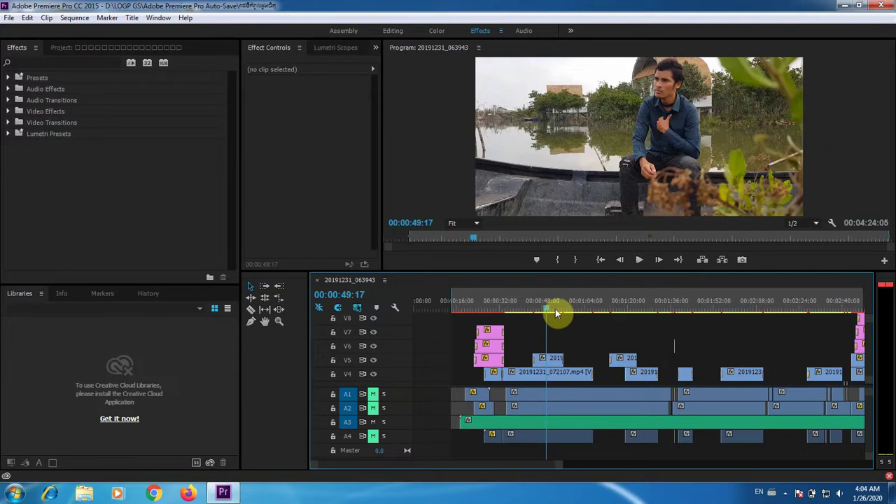
Step: Preview the sequence's middle shots at 00:01:10:08, 00:01:28:01 and 00:02:03:05
left_click(602, 308)
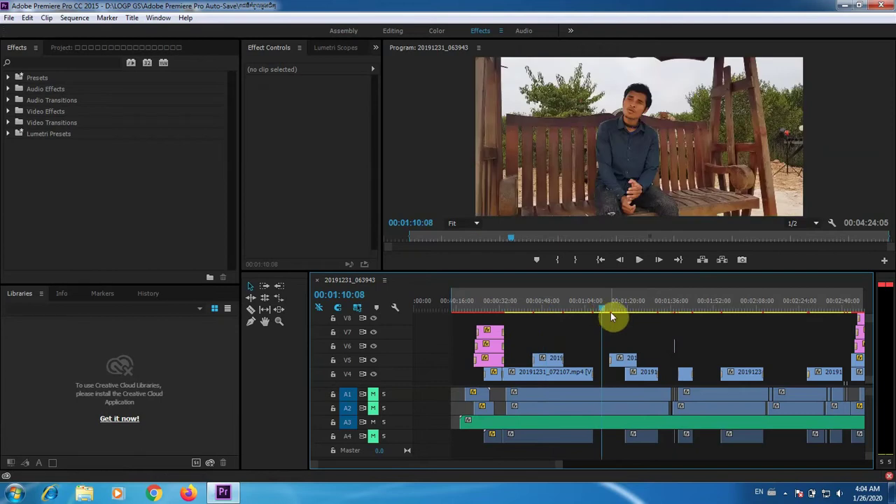
left_click(663, 310)
left_click(651, 311)
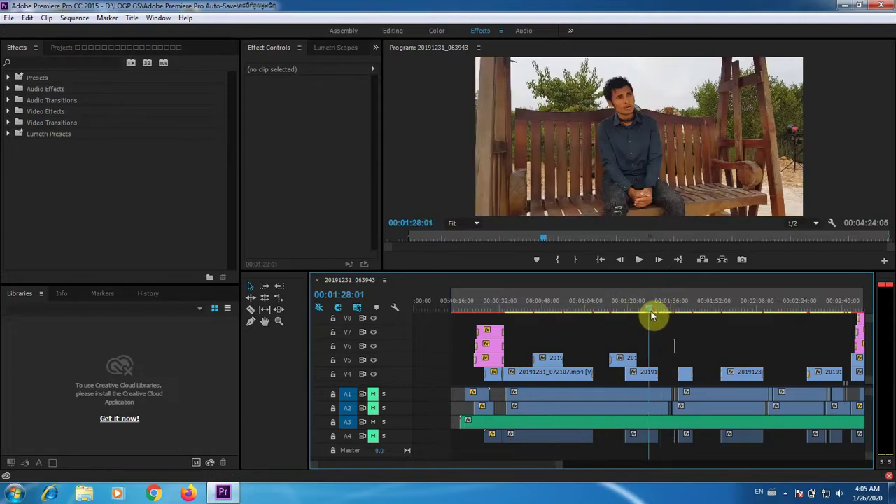
left_click(744, 309)
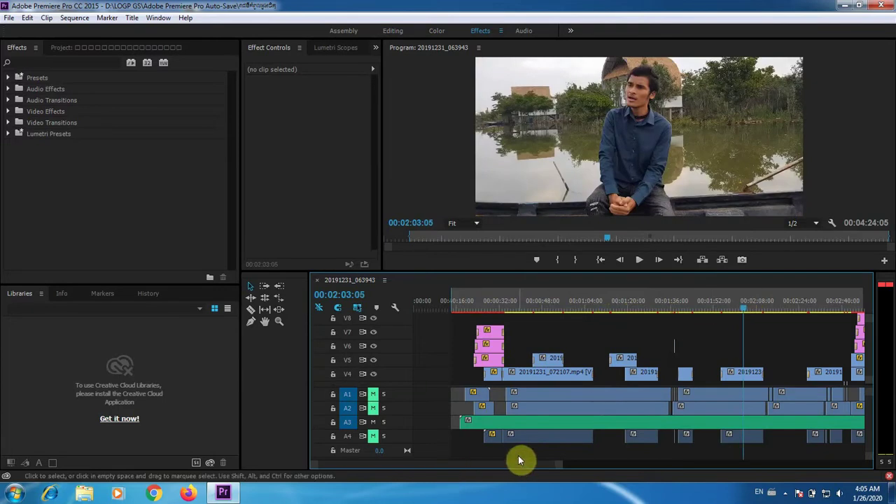
Step: Examine the shots leading up to the second set of title graphics, between about 00:02:23:17 and 00:02:43:13
left_click_drag(509, 464, 552, 464)
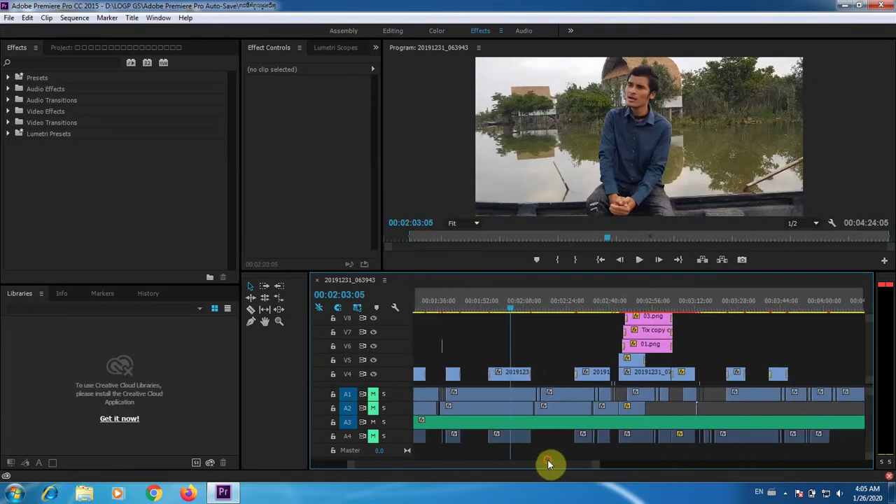
left_click(591, 310)
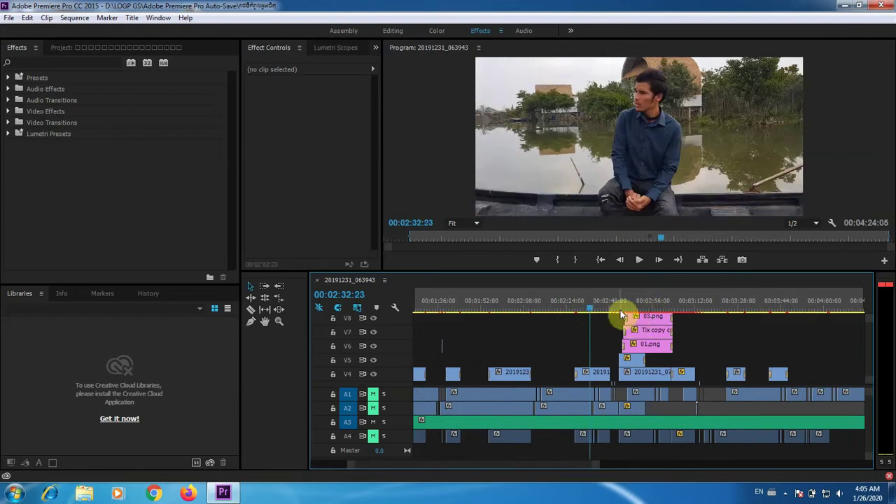
left_click(619, 309)
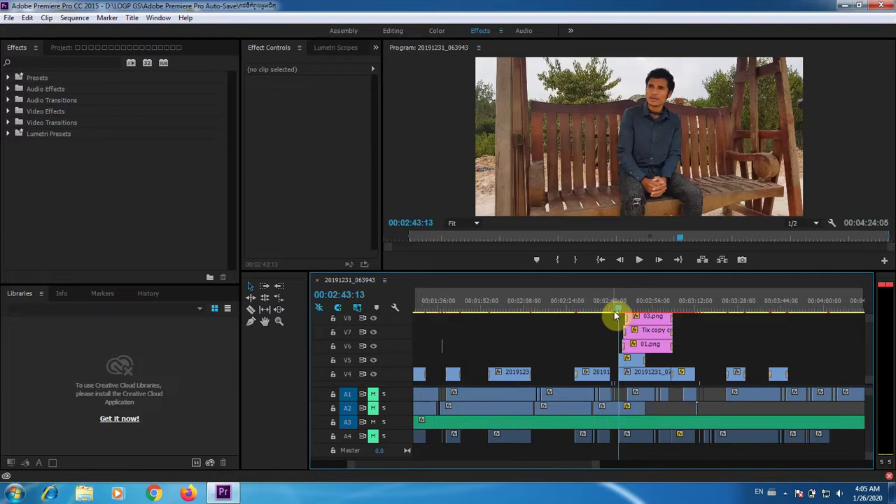
left_click_drag(614, 311, 613, 310)
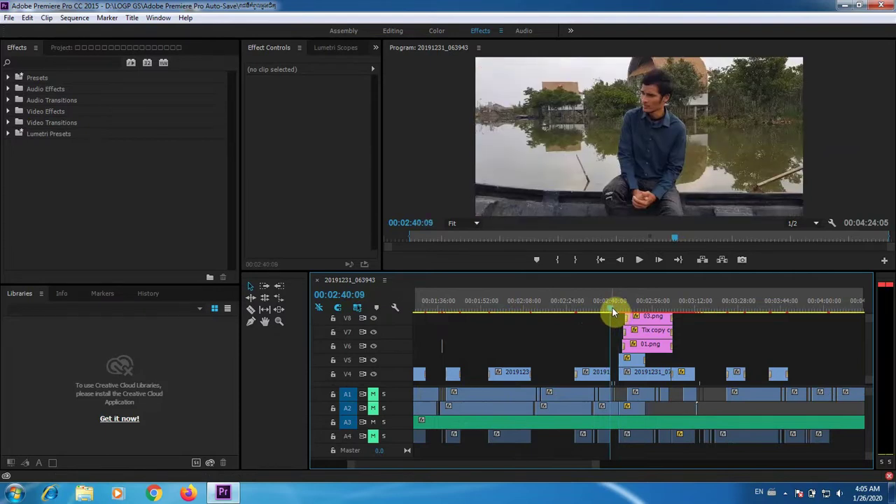
left_click(566, 312)
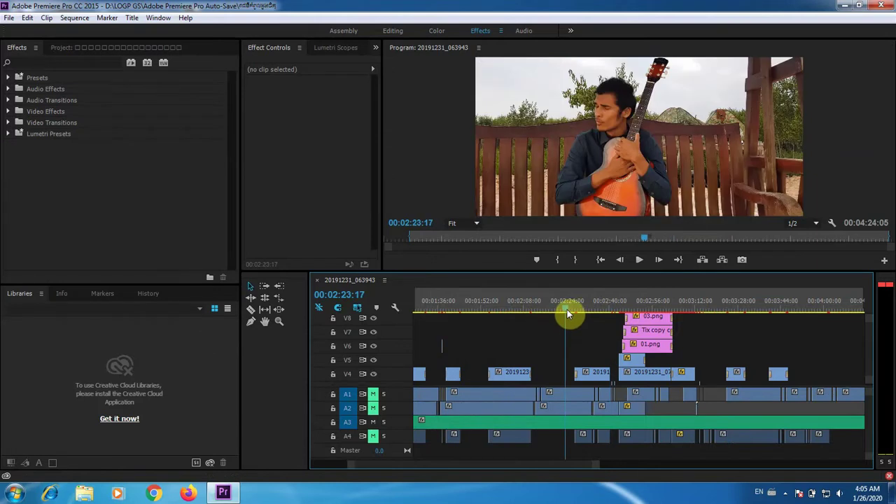
Step: Preview the shots following the second set of title graphics, at 00:03:08:28 and 00:03:18:17
left_click(688, 309)
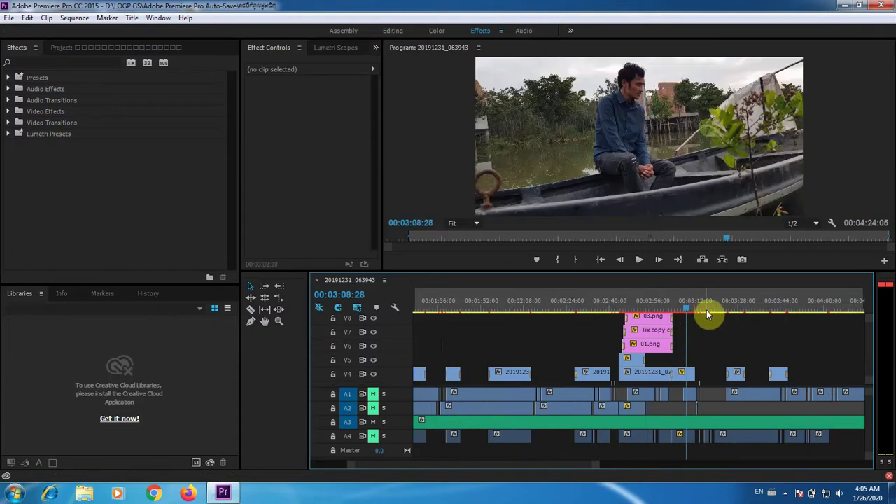
left_click(713, 308)
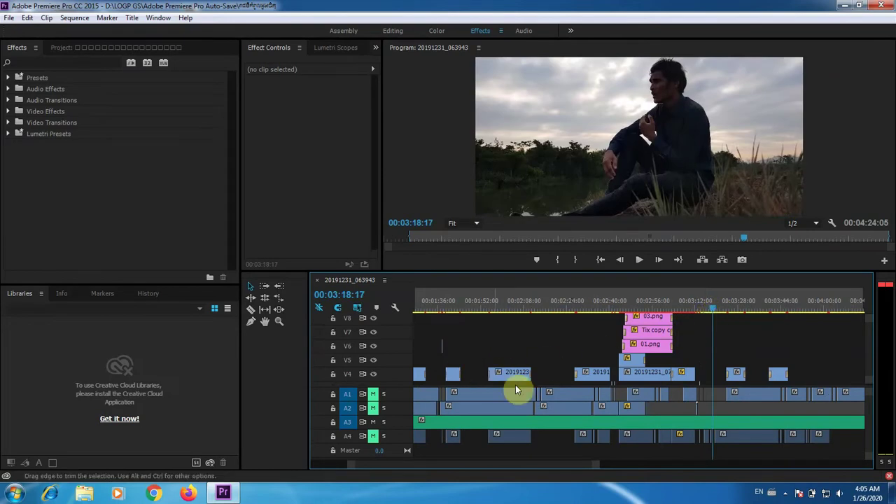
Step: Inspect the stacked clips around the one-minute mark on tracks A2, A4, A1, V4 and V5
left_click_drag(350, 467, 293, 484)
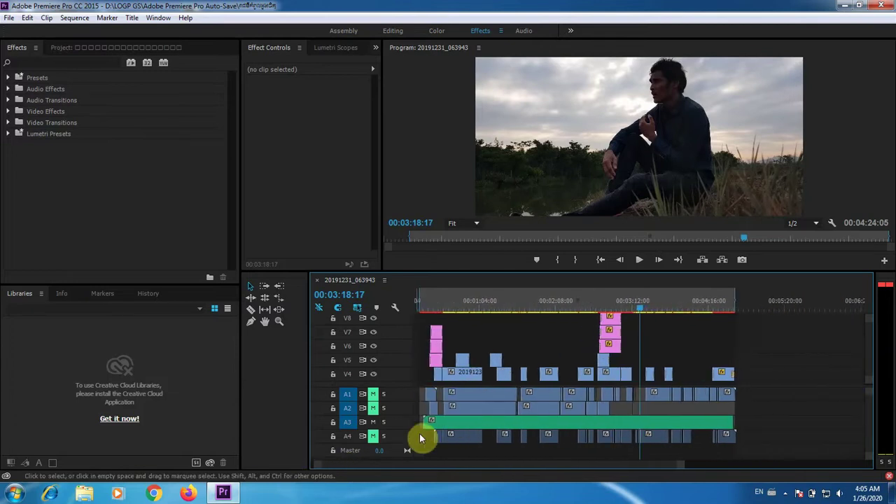
left_click(469, 412)
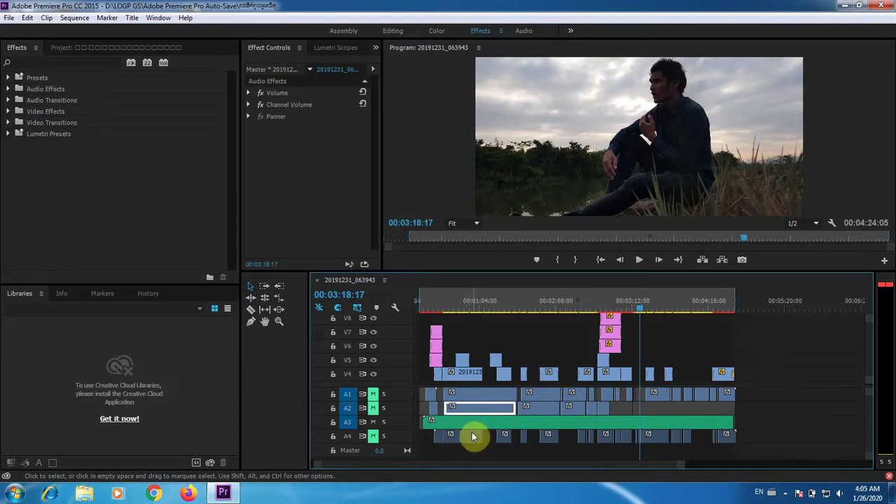
left_click(467, 439)
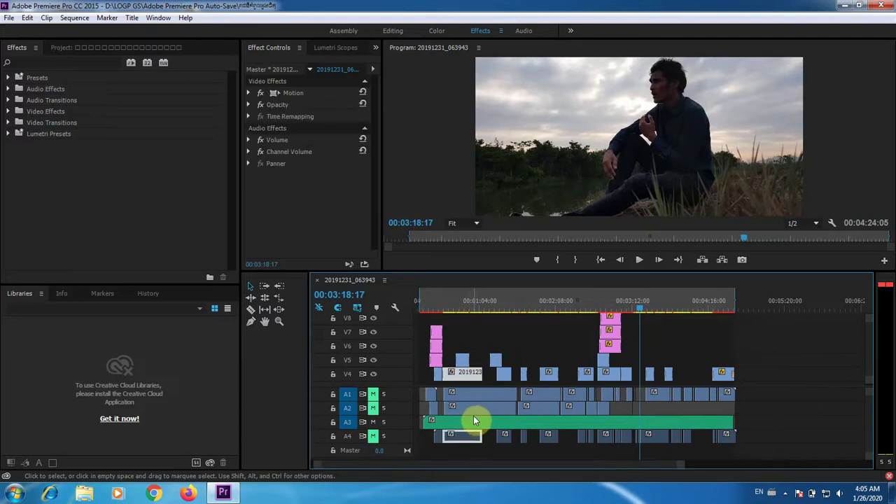
left_click(476, 411)
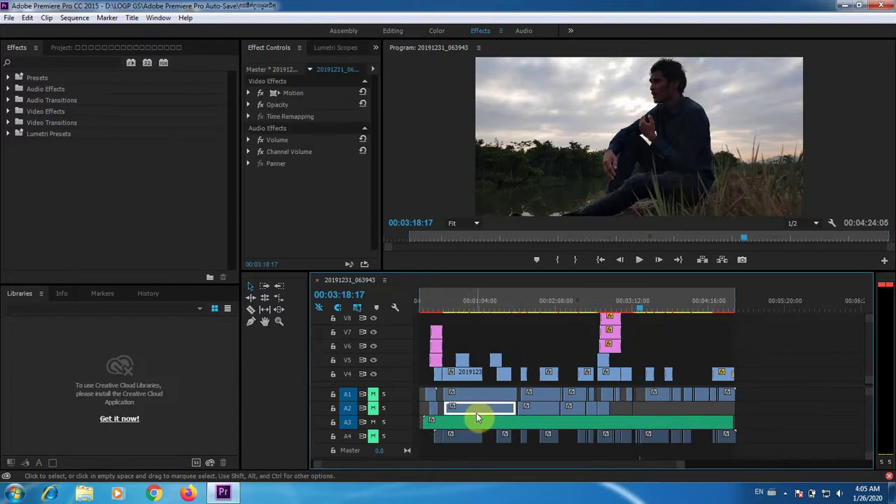
left_click(479, 394)
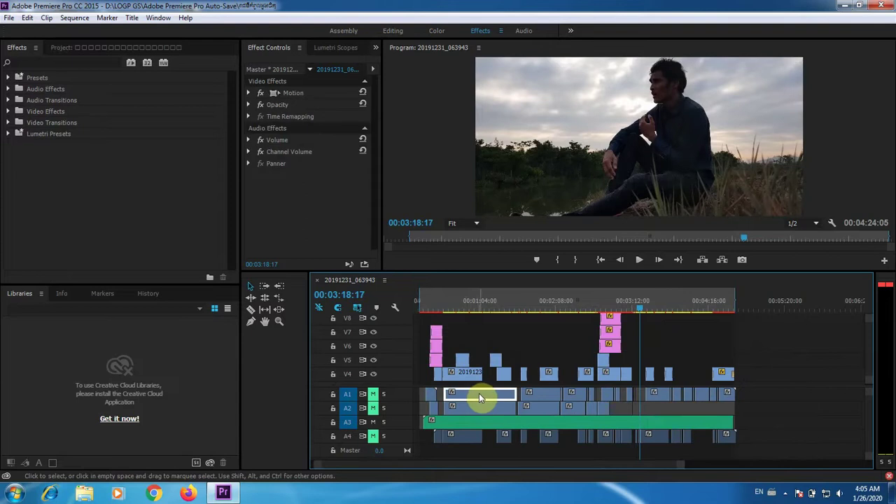
left_click(470, 374)
left_click(467, 360)
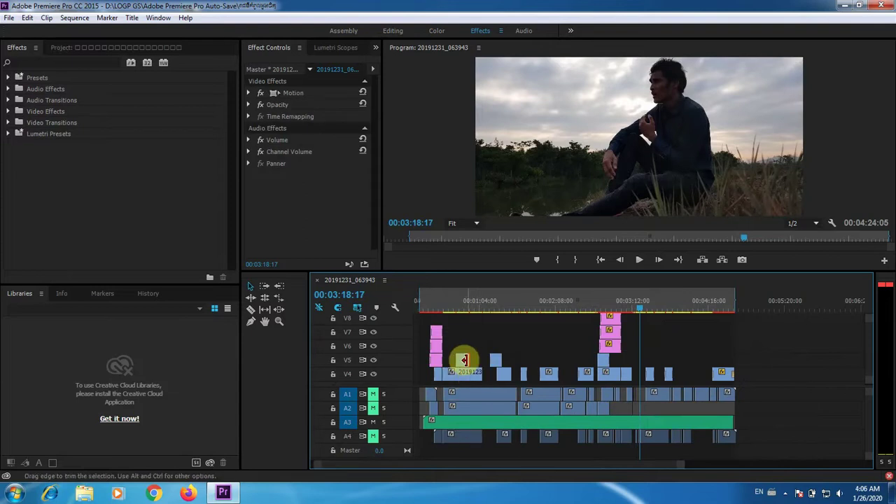
Step: Preview the V5 overlay shot at 00:00:53:05 and check the clips layered beneath it on A4, A2, A1 and V4
left_click_drag(479, 313, 467, 312)
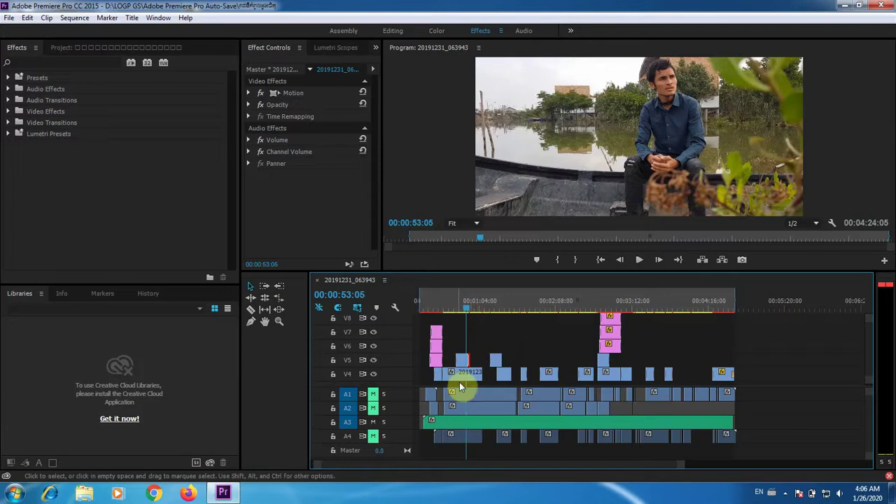
left_click(475, 434)
left_click(479, 411)
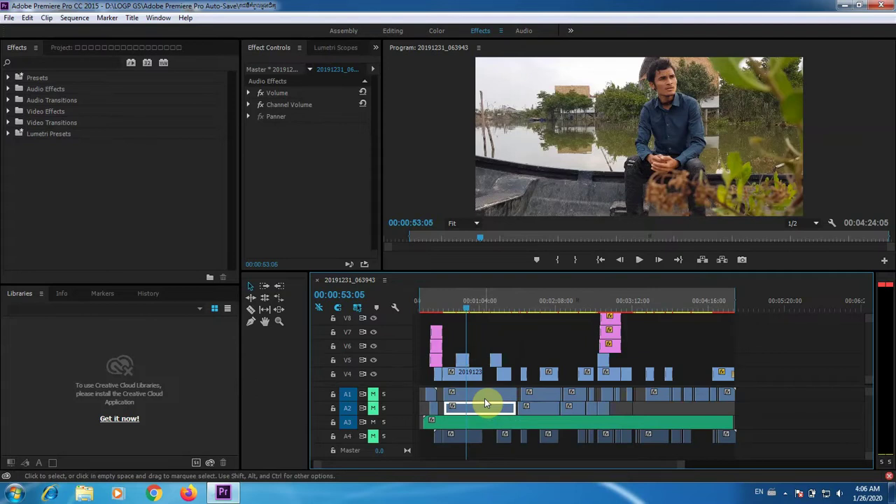
left_click(472, 394)
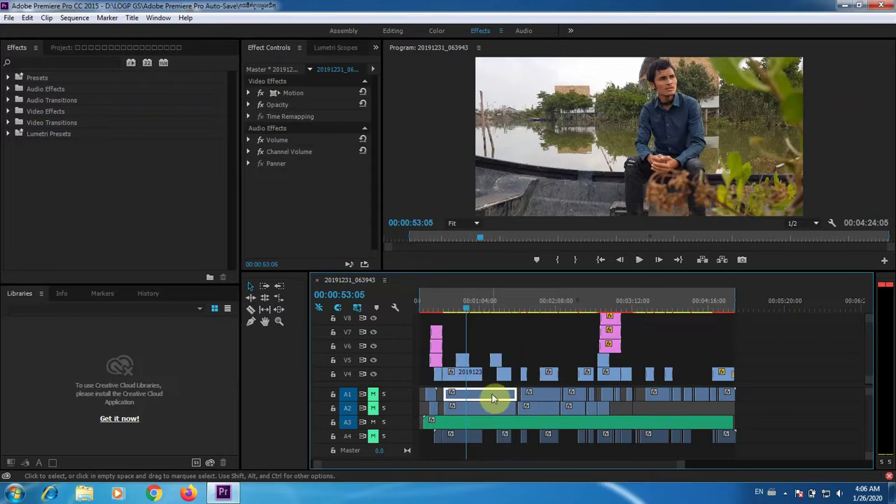
left_click(473, 376)
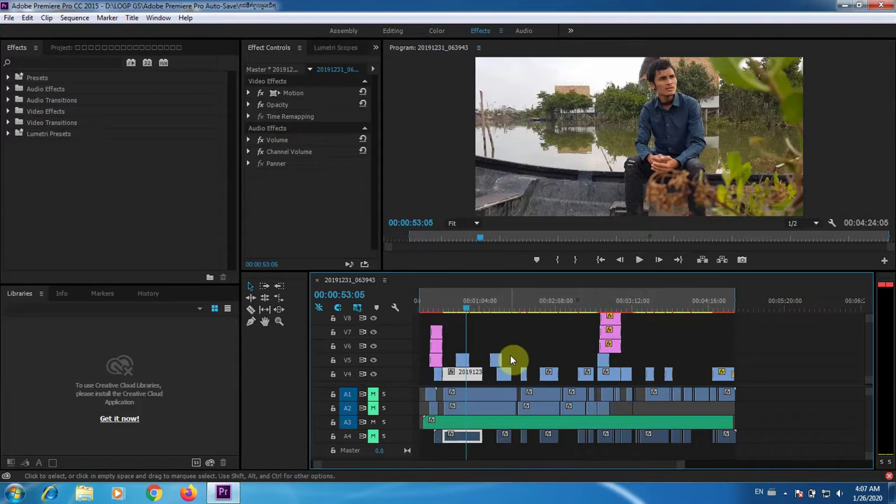
Step: Compare the long V4 clip with its V5 overlay by previewing 00:00:37:20, 00:00:44:21, 00:00:49:26 and 00:01:01:04
left_click_drag(465, 310, 446, 316)
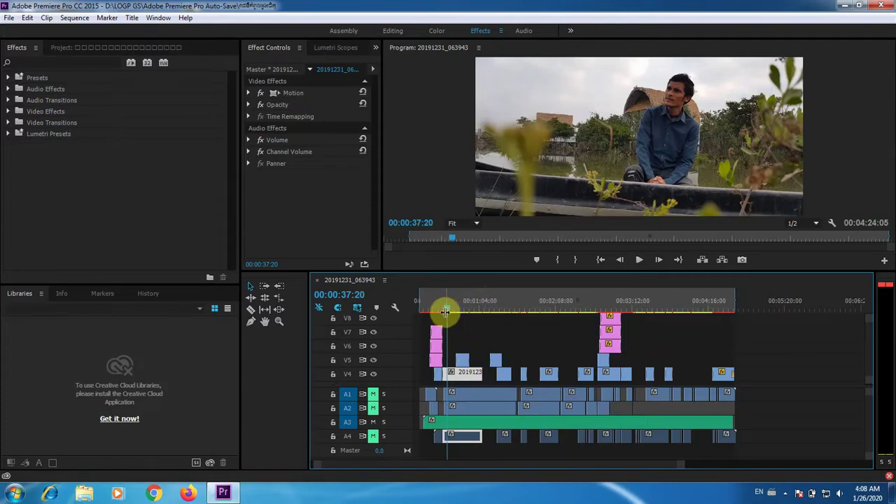
left_click(457, 308)
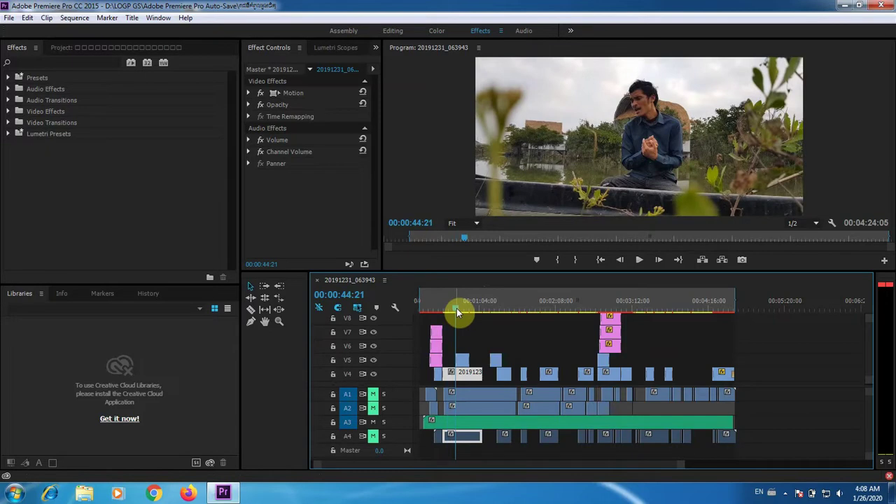
left_click_drag(457, 308, 462, 307)
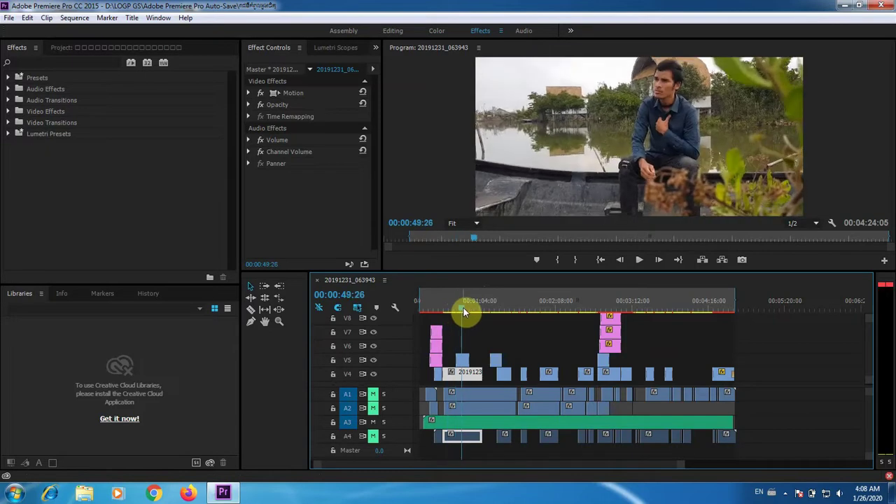
left_click(464, 363)
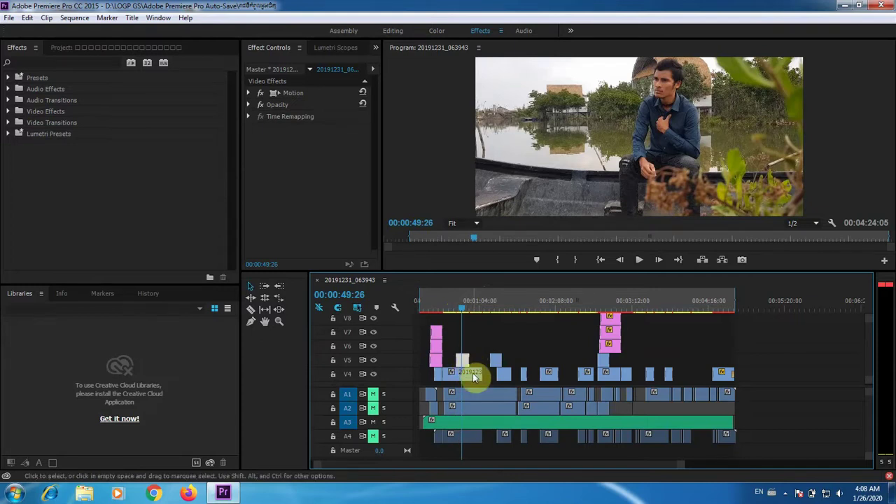
left_click(475, 372)
left_click_drag(465, 310, 476, 311)
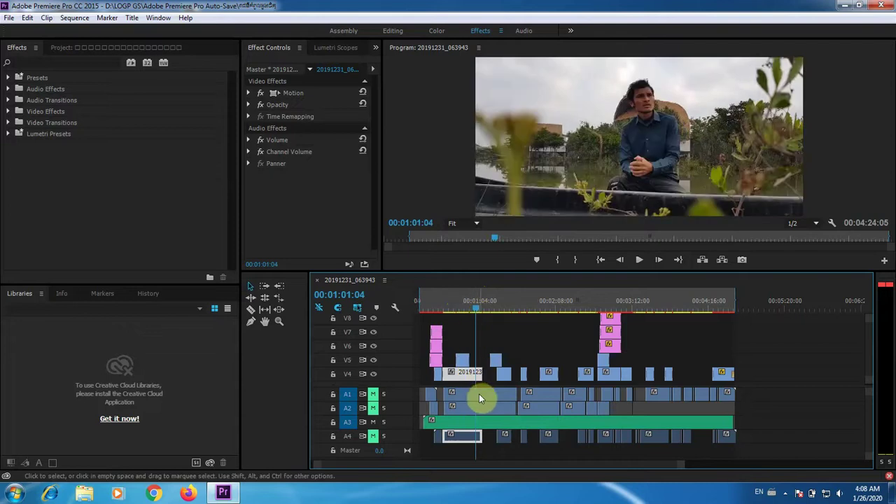
Step: Preview the shots at 00:01:11:13 and 00:01:16:18, checking the matching clips on A1, A2 and V4
left_click(480, 394)
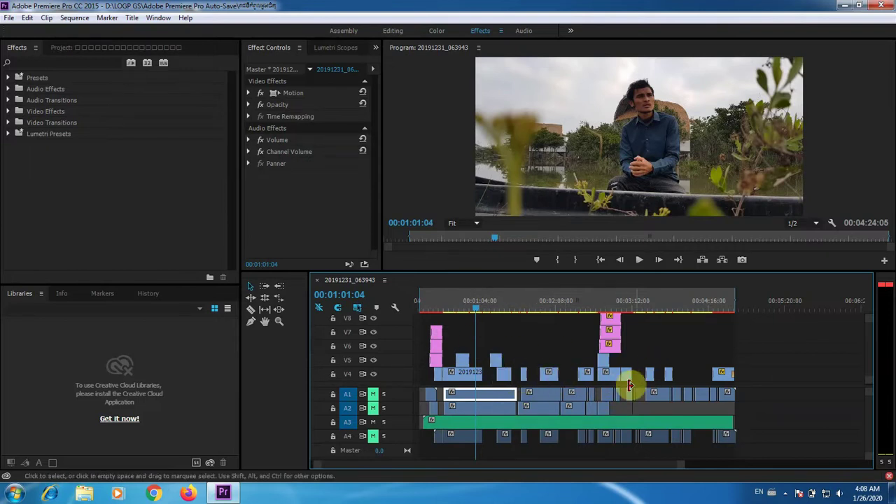
left_click(489, 311)
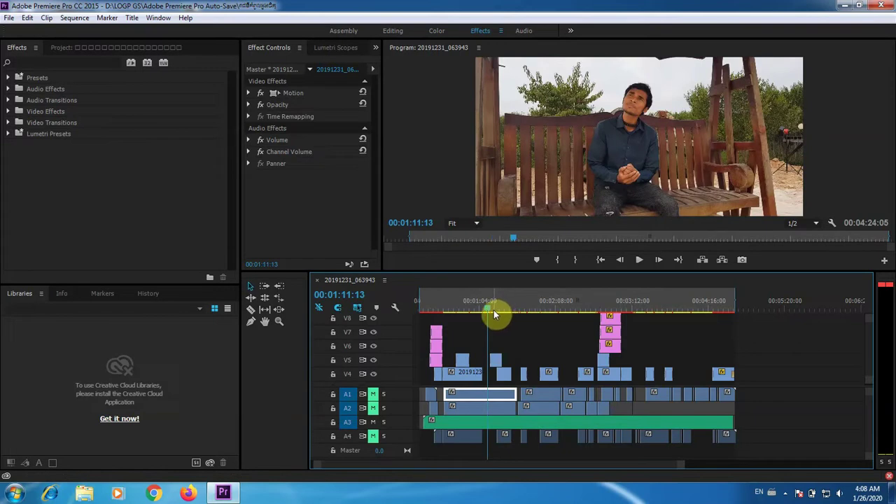
left_click(494, 310)
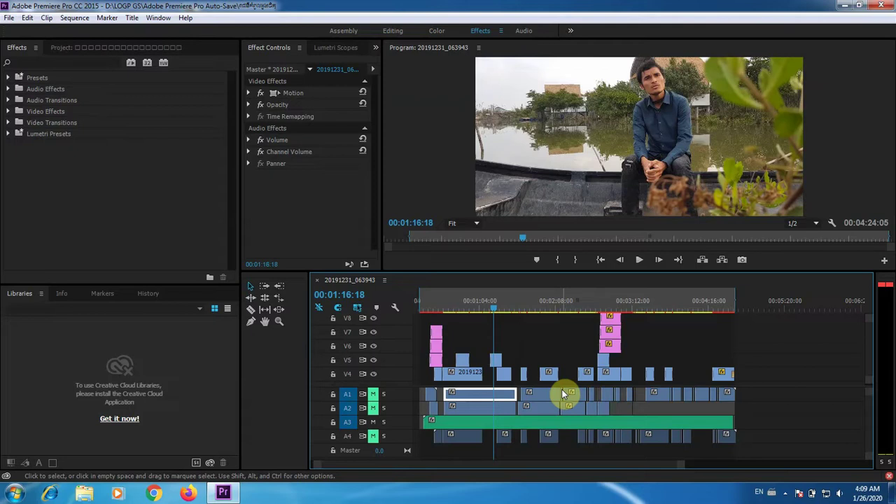
left_click(498, 406)
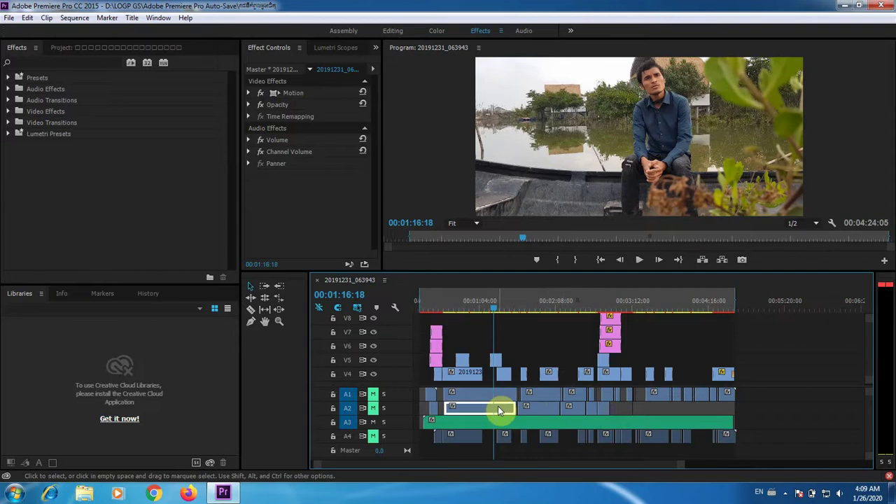
left_click_drag(498, 406, 500, 361)
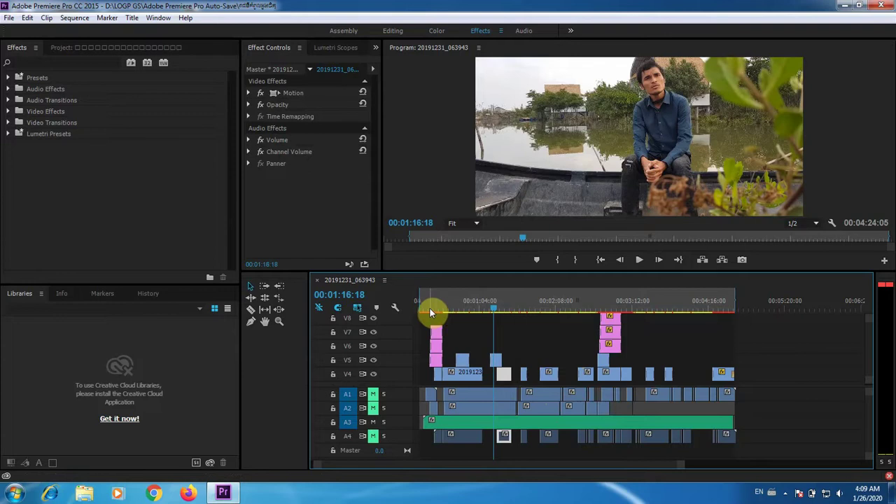
Step: Play the sequence from the opening title at 00:00:17:15 through to 00:03:11:23, dismissing the audio and video sync notification
left_click_drag(429, 309, 425, 308)
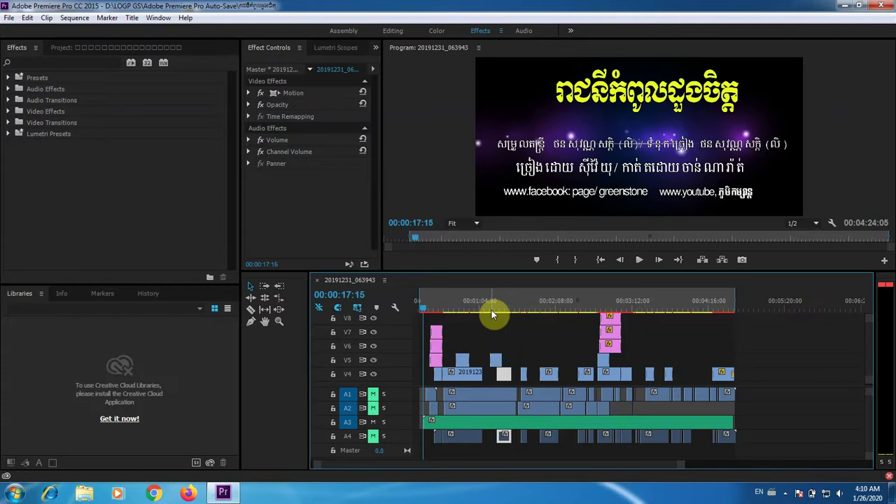
key("space")
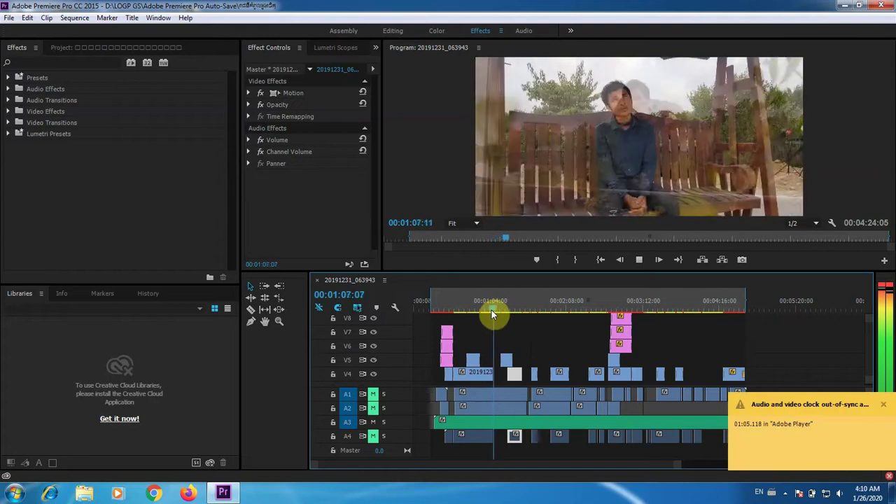
left_click(884, 409)
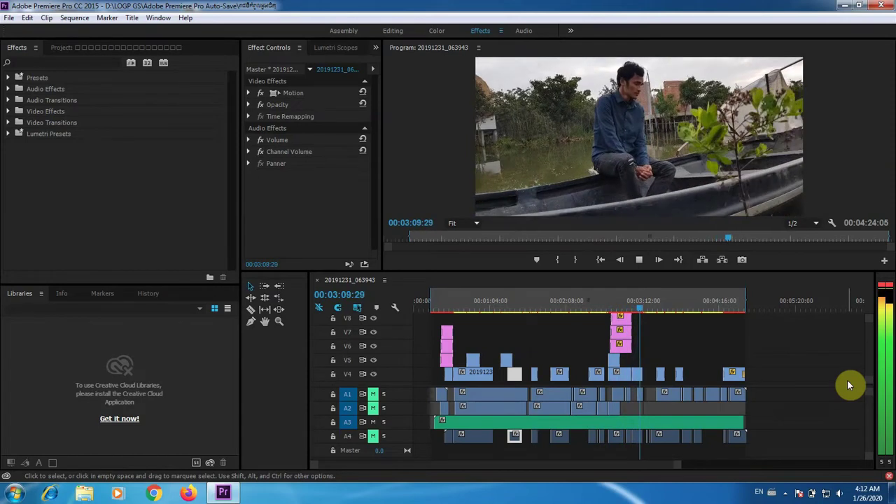
key("space")
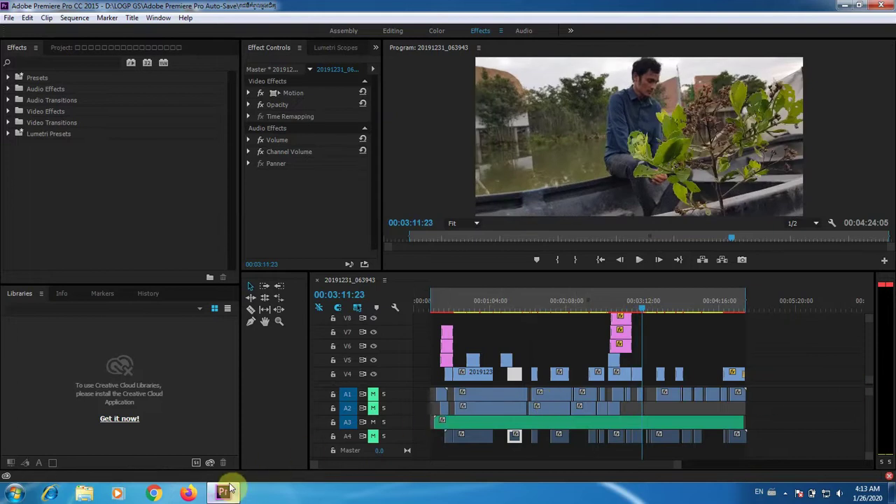
Step: Minimize Premiere Pro, refresh the desktop and launch Vegas Pro 13.0 (64-bit)
mouse_move(229, 490)
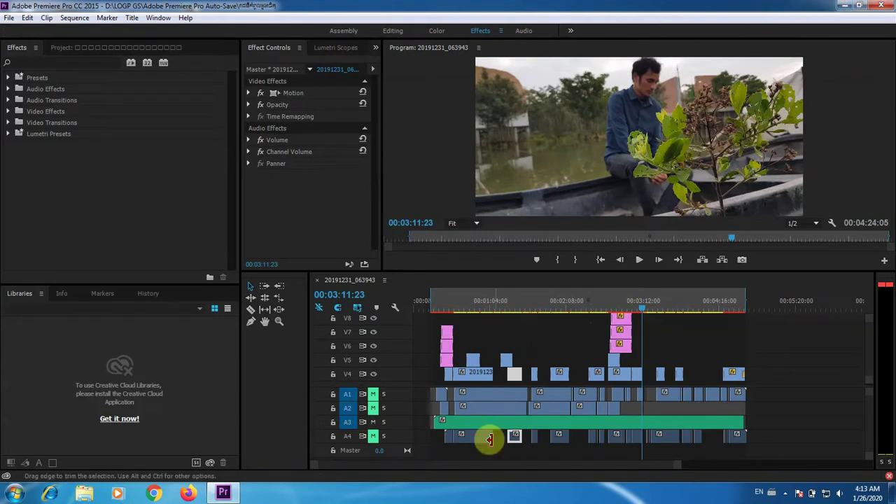
left_click(851, 5)
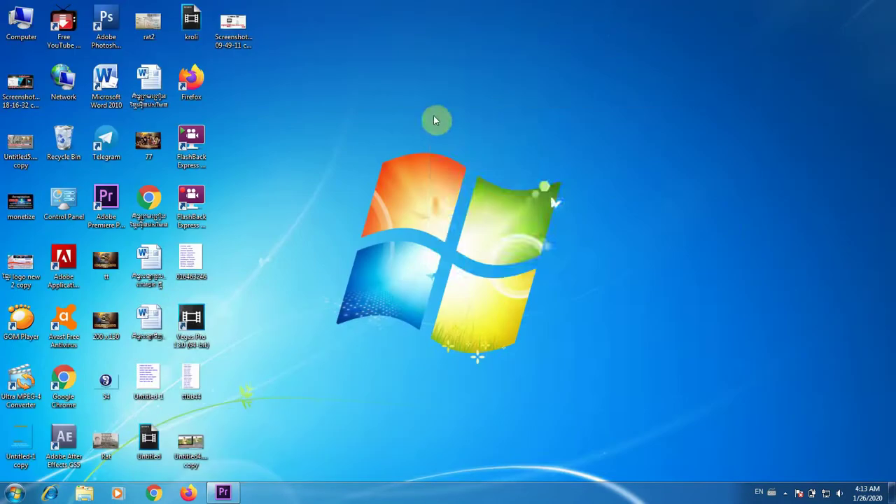
right_click(430, 107)
left_click(449, 144)
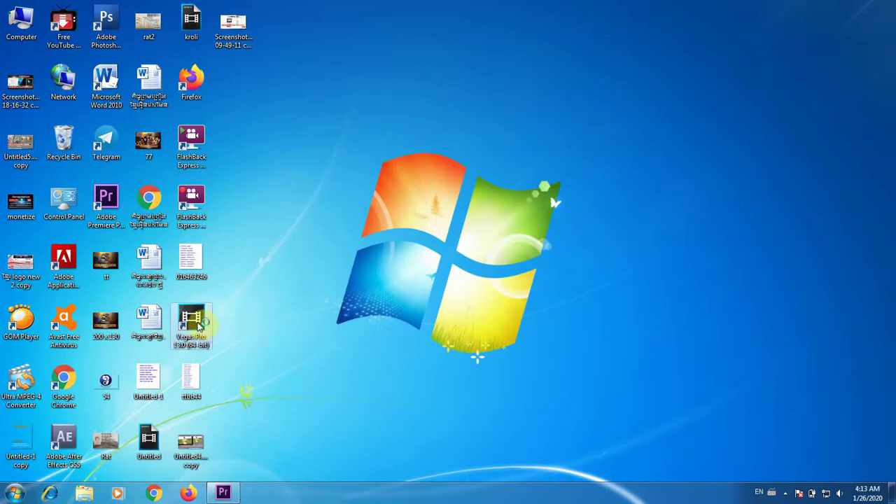
double_click(193, 322)
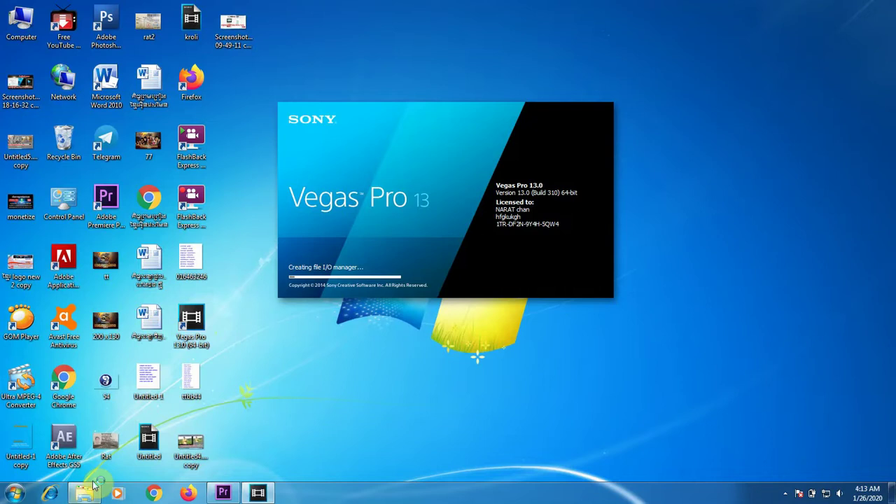
Step: Open the VIDEO folder inside LOGP GS on Local Disk (D:) in Windows Explorer and browse to its last footage files
left_click(95, 488)
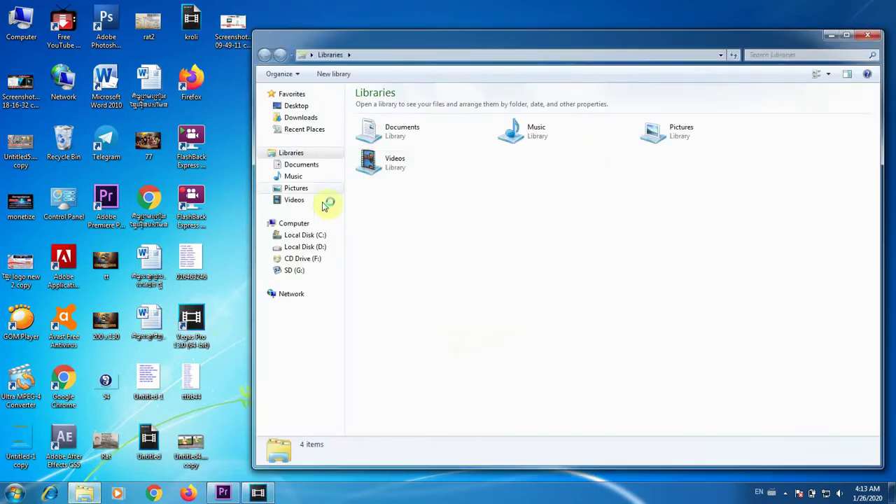
left_click(305, 248)
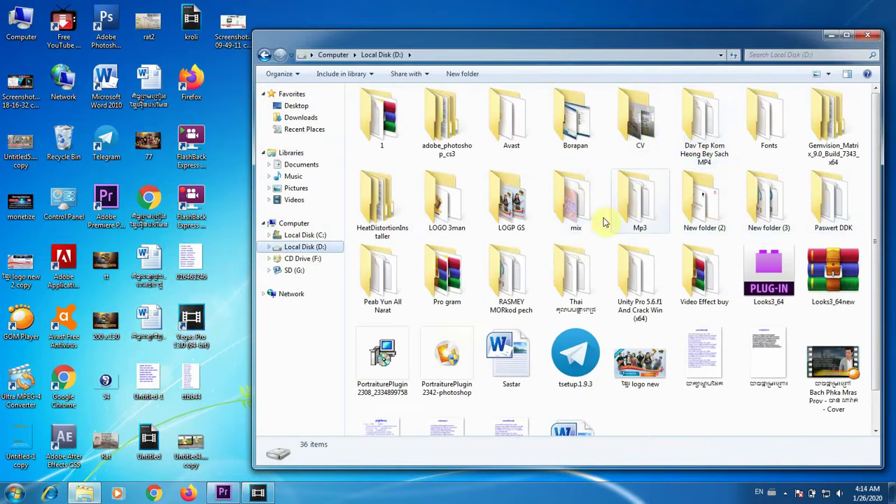
double_click(519, 196)
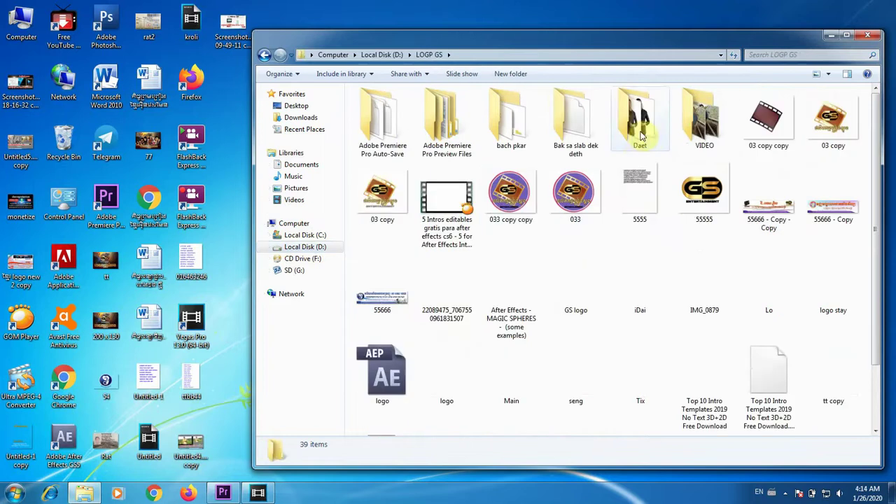
double_click(700, 140)
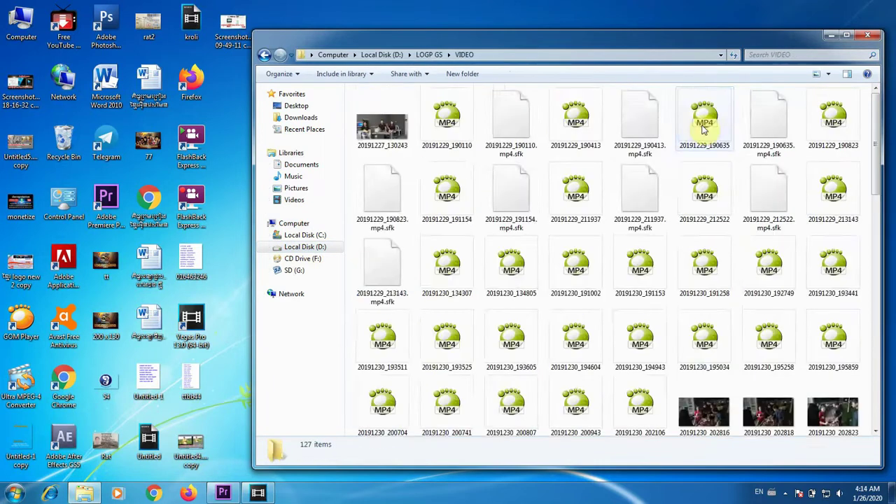
scroll(613, 175, "down", 10)
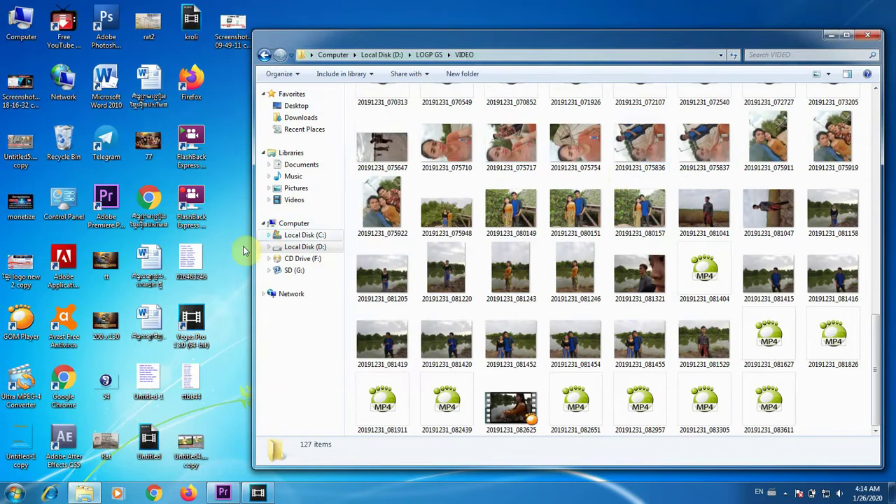
Step: Switch to Vegas Pro, add photo 20191231_081041 from the VIDEO folder to a new video track and extend it to about 00:00:48
left_click(271, 494)
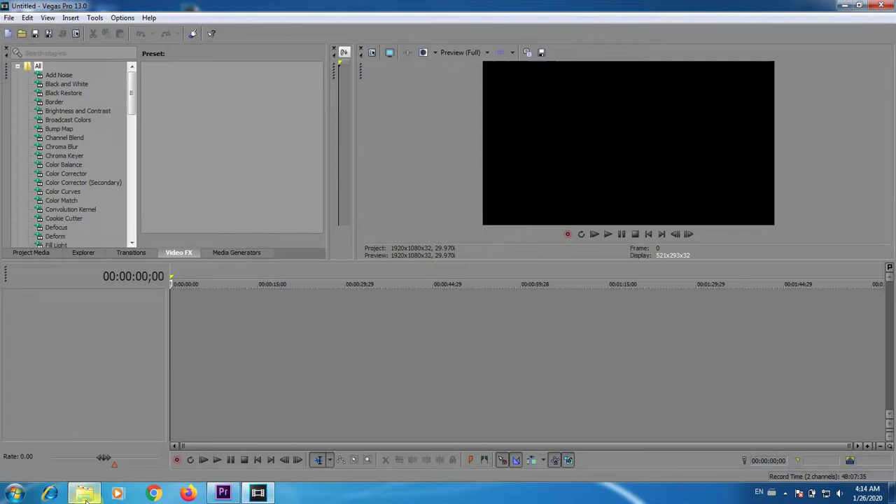
left_click(85, 493)
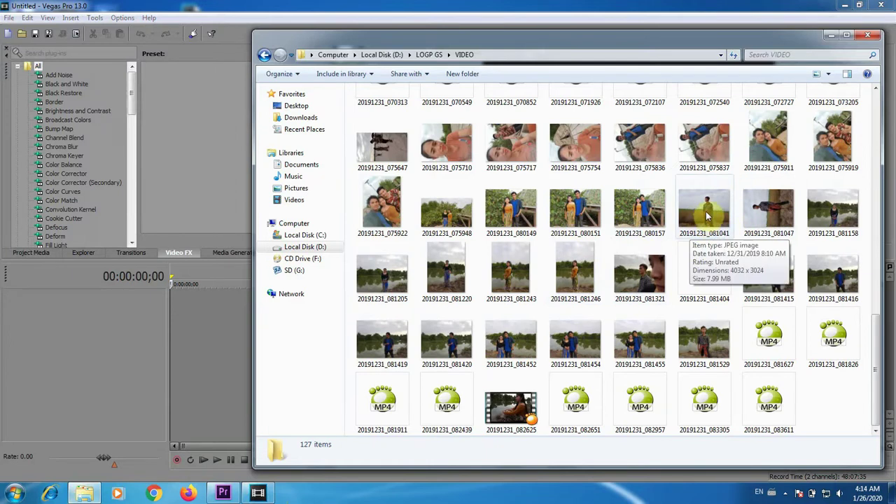
left_click(706, 214)
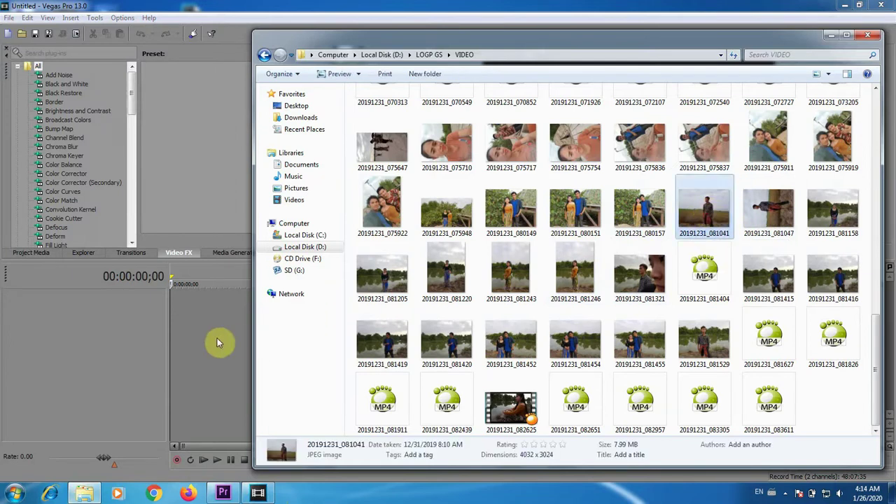
left_click_drag(217, 344, 219, 341)
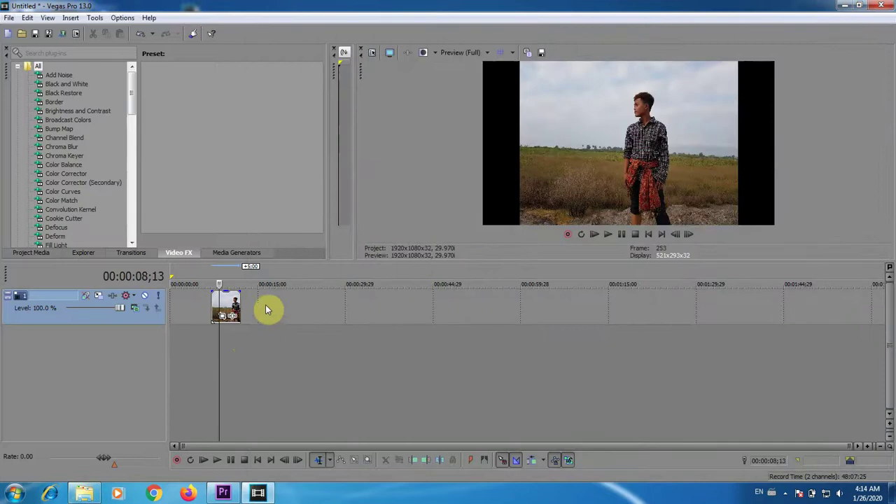
left_click_drag(240, 304, 453, 302)
Step: Enlarge track 1 with Track Motion to about 2,900 wide by 1,631 high so the photo fills the frame
left_click(98, 297)
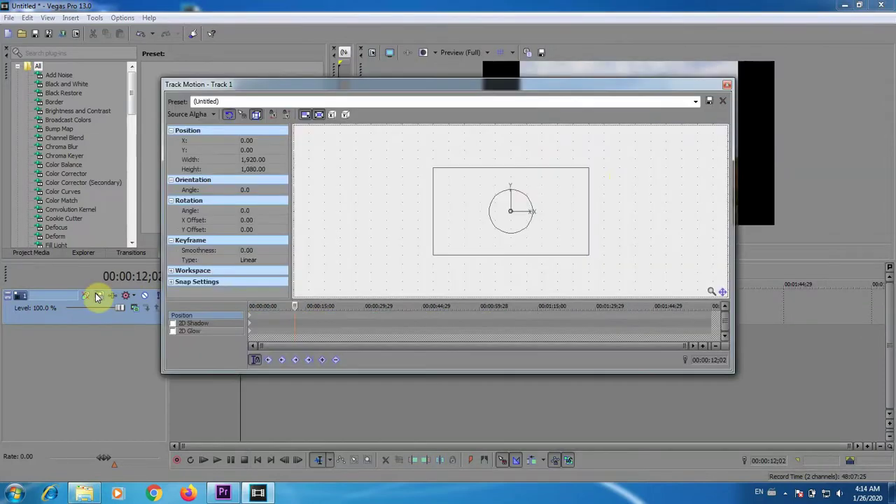
left_click_drag(581, 95, 540, 207)
left_click_drag(548, 280, 596, 273)
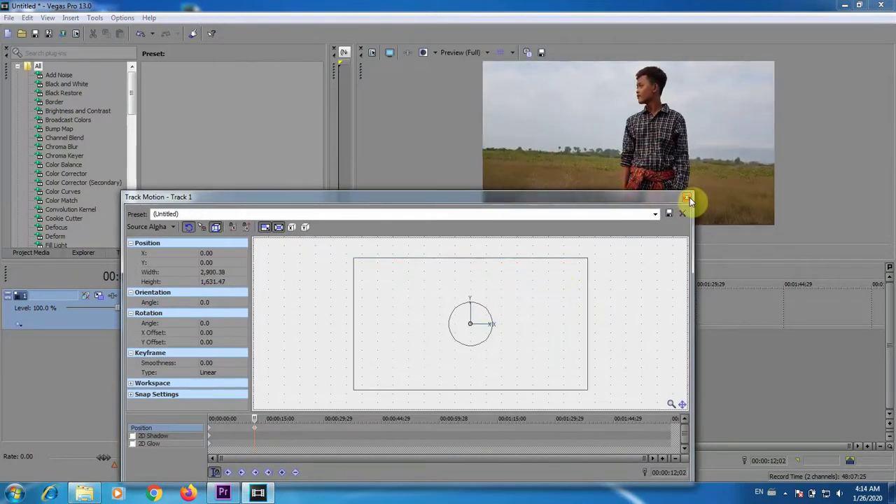
left_click(688, 199)
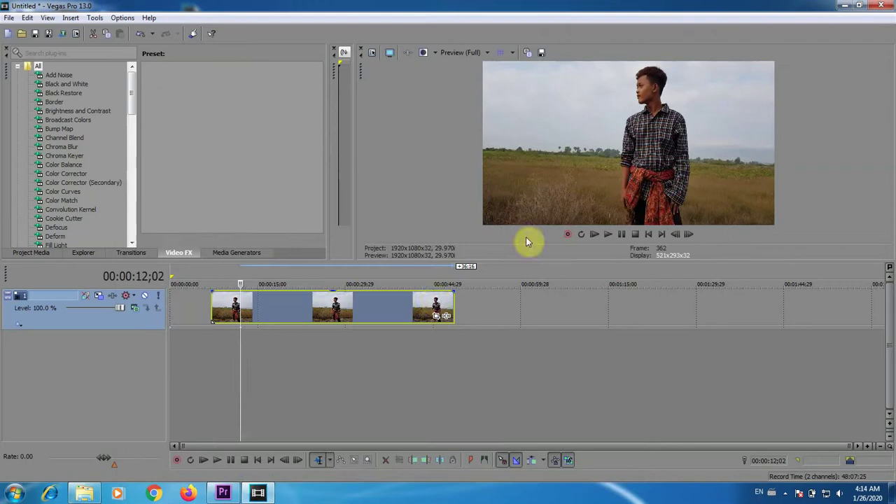
Step: In the first photo's Event Pan/Crop, shrink the crop frame to about 3,379 by 2,534 and shift its centre to about 1,710, 1,390
left_click(439, 317)
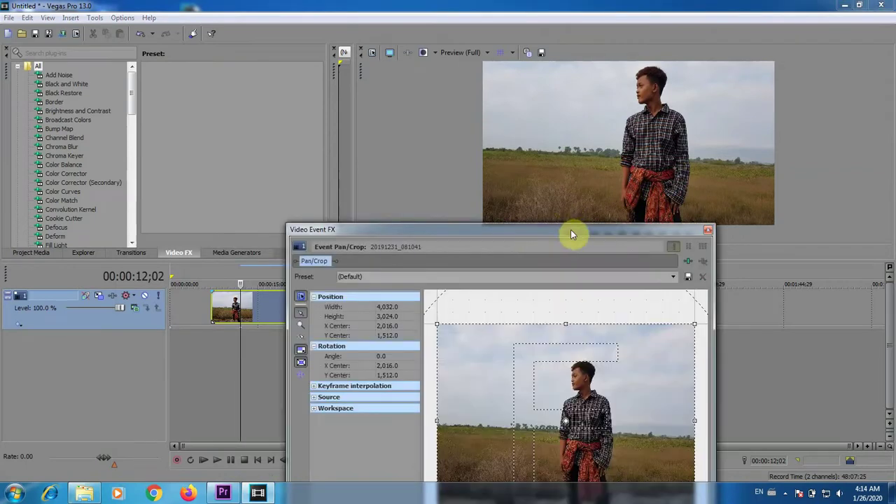
left_click_drag(571, 230, 360, 169)
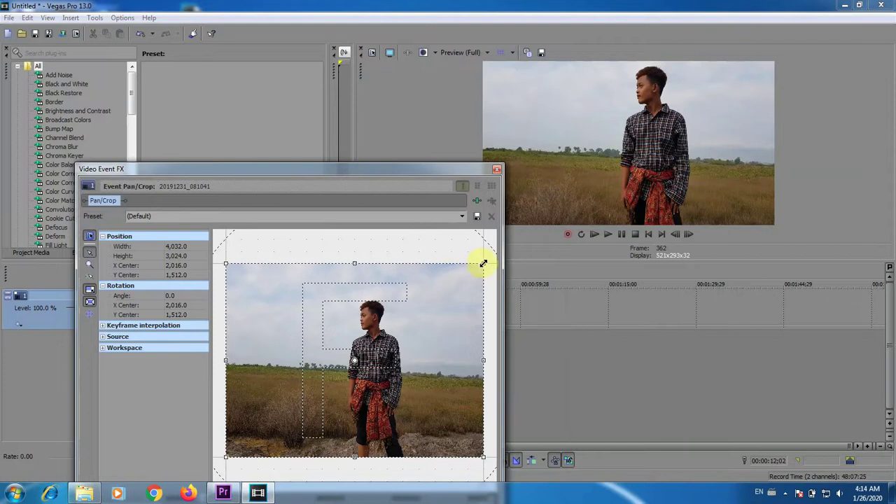
left_click_drag(483, 264, 474, 279)
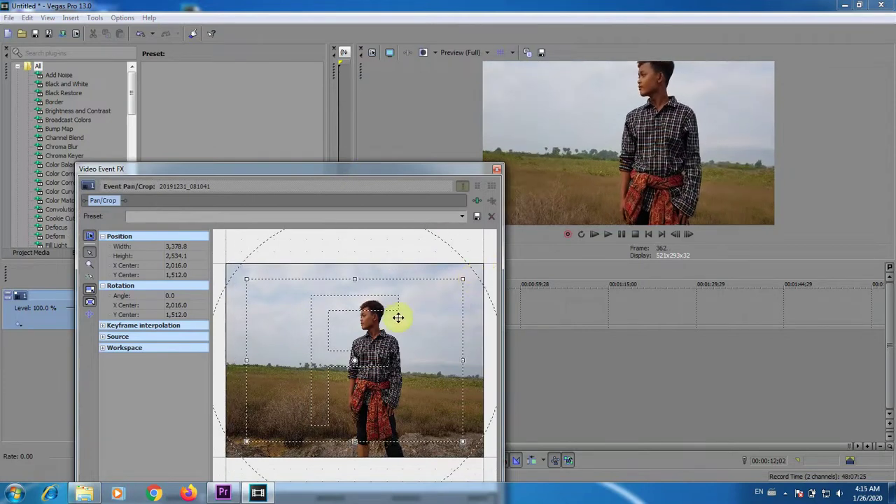
left_click_drag(398, 318, 388, 310)
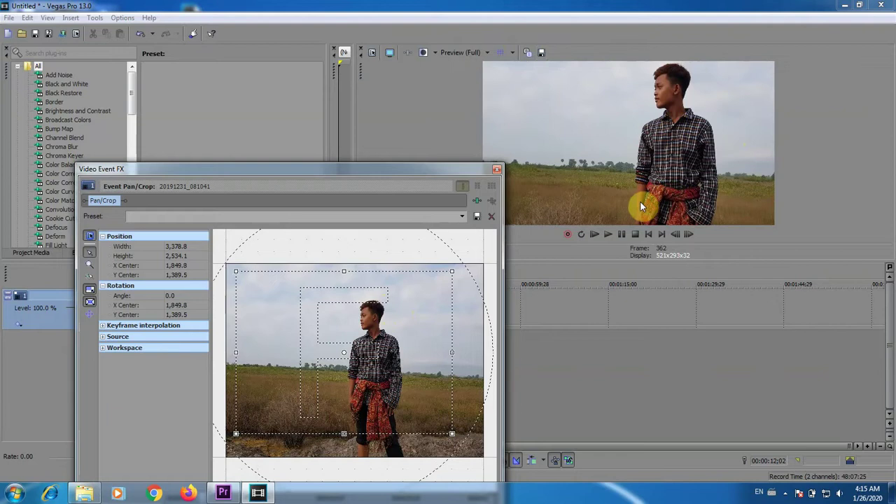
left_click_drag(330, 336, 363, 337)
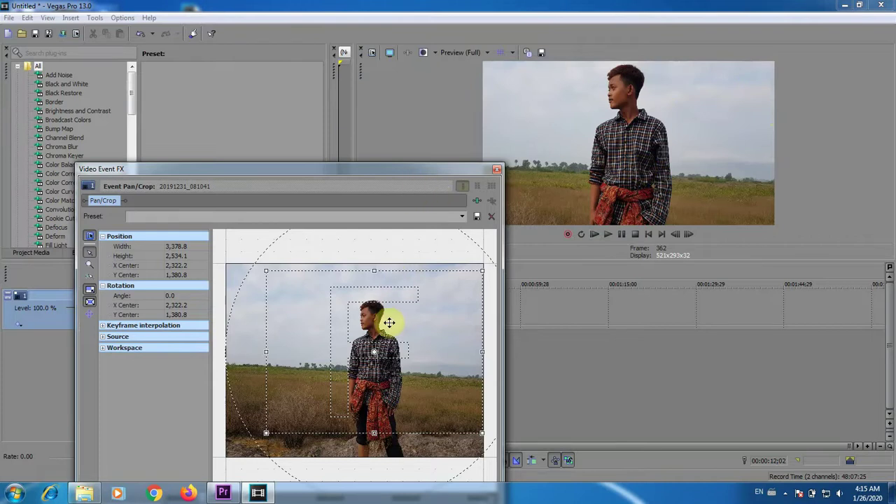
left_click_drag(392, 324, 352, 324)
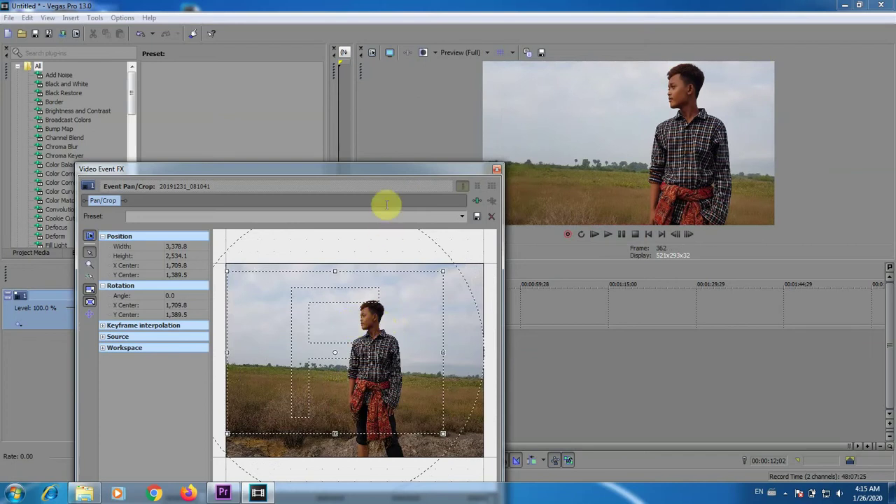
left_click_drag(399, 173, 447, 167)
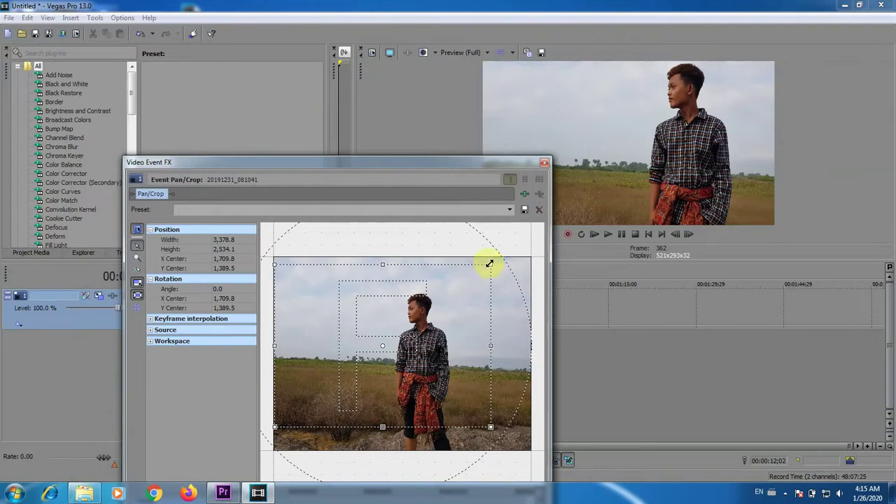
Step: Tighten the crop frame around the man's head to about 929 by 697, centred at about 2,217, 830
left_click_drag(488, 265, 438, 308)
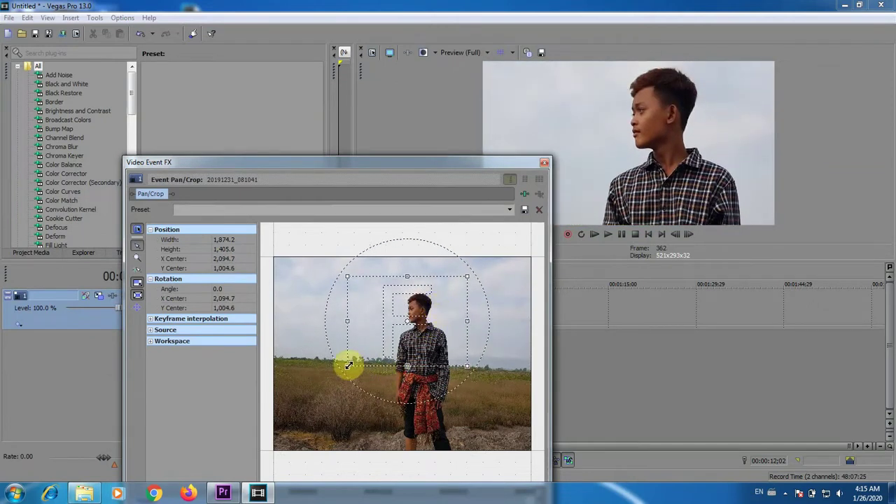
left_click_drag(348, 365, 341, 372)
left_click_drag(410, 328, 420, 335)
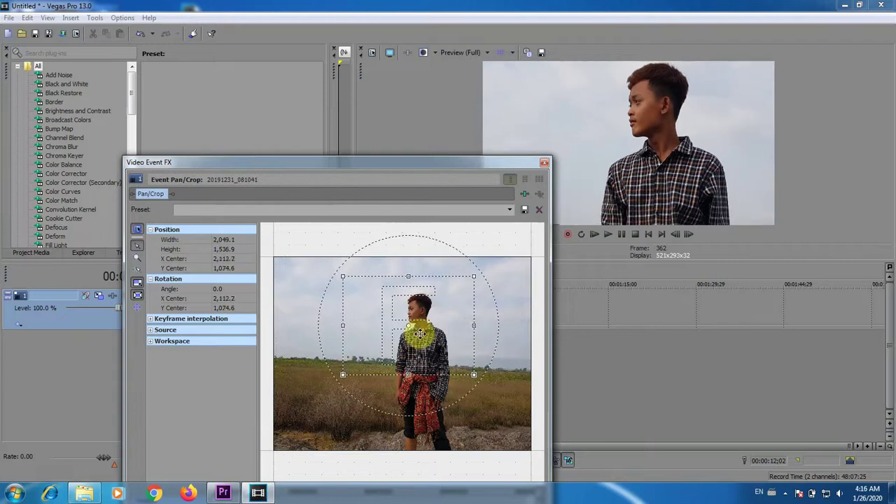
left_click_drag(475, 275, 455, 302)
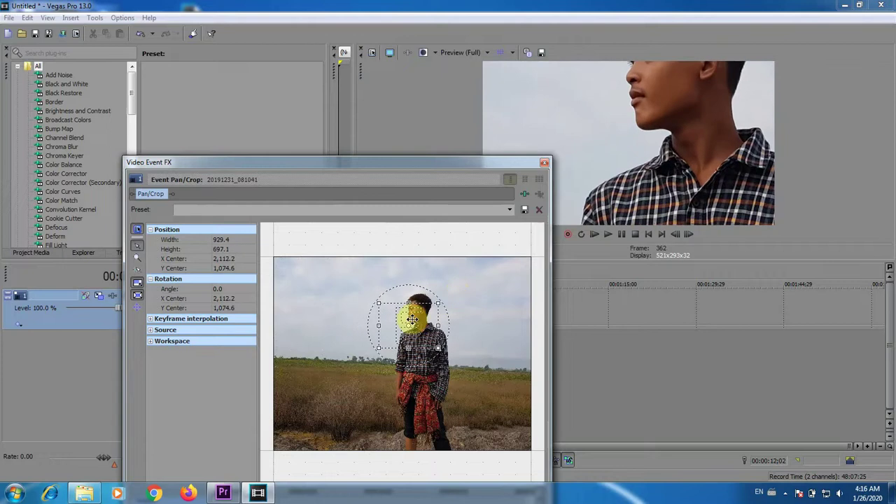
left_click_drag(406, 315, 420, 305)
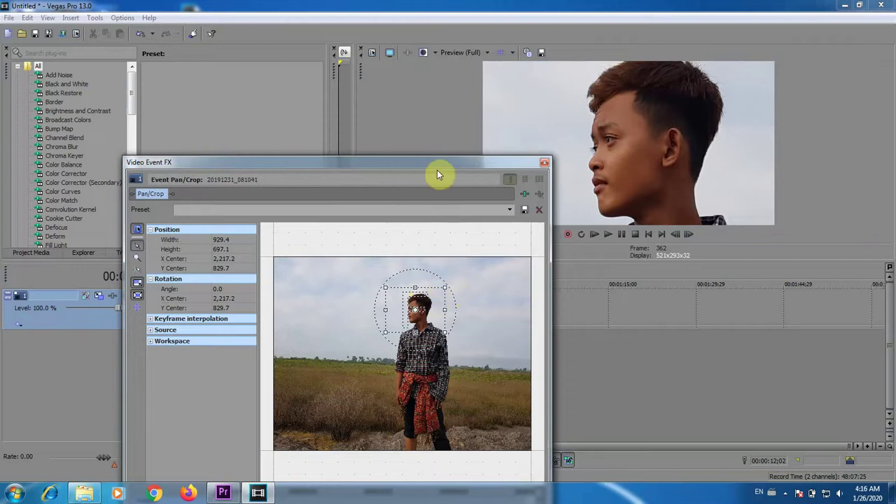
left_click_drag(437, 174, 458, 145)
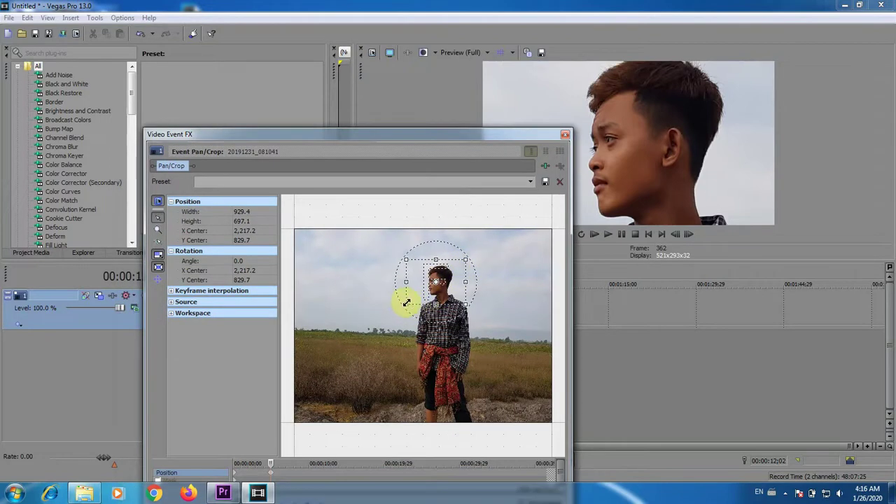
Step: Widen the crop frame to about 4,201 by 3,151, centre it at about 2,016, 1,582 and close Event Pan/Crop
left_click_drag(406, 303, 336, 412)
left_click_drag(428, 312, 428, 340)
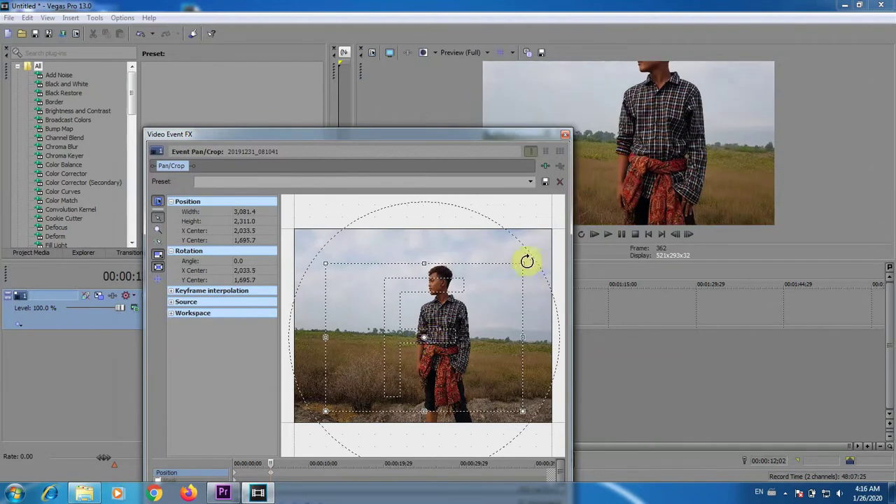
left_click_drag(525, 263, 560, 208)
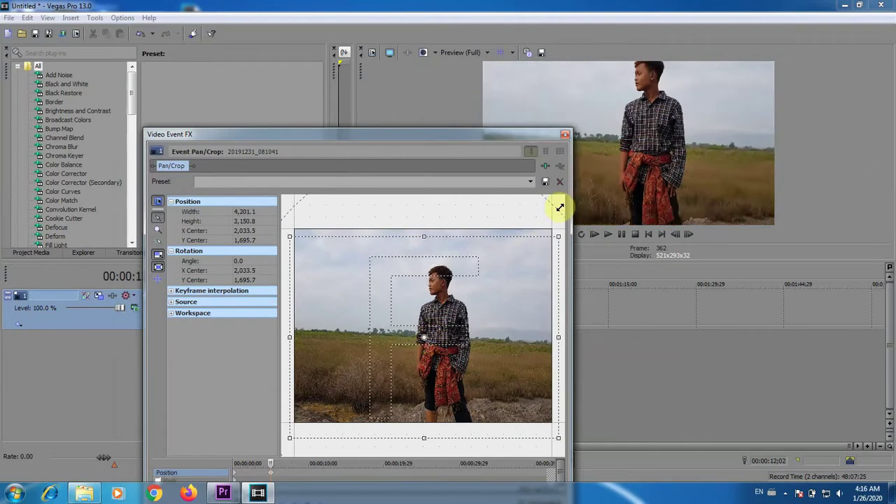
left_click_drag(502, 282, 502, 280)
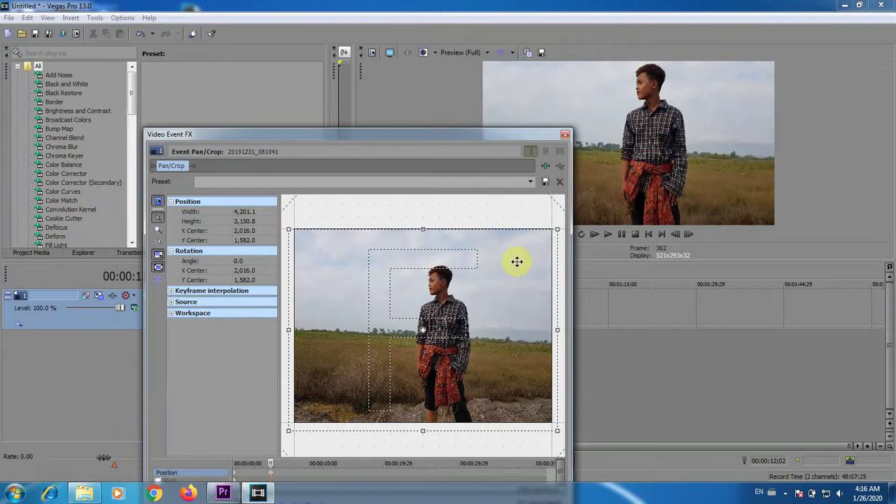
left_click(565, 134)
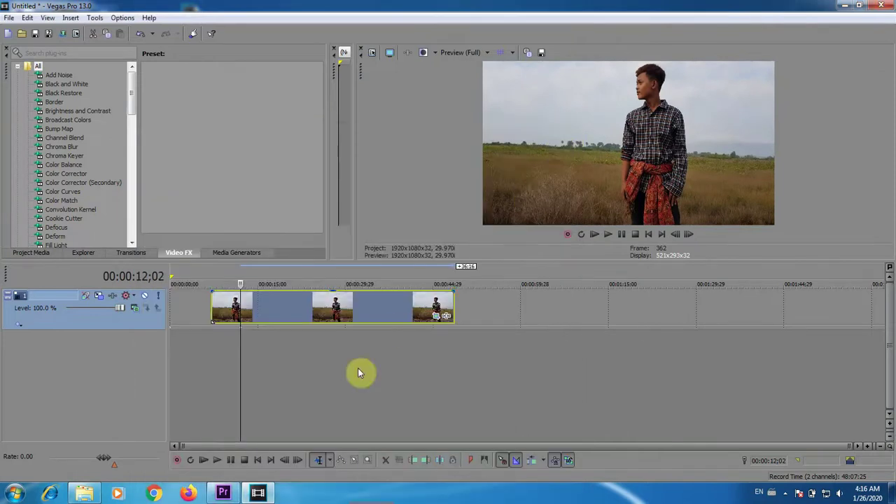
Step: Add photo 20191231_081529 from the VIDEO folder to track 1, leaving a gap after the first photo, and lengthen it
left_click(84, 493)
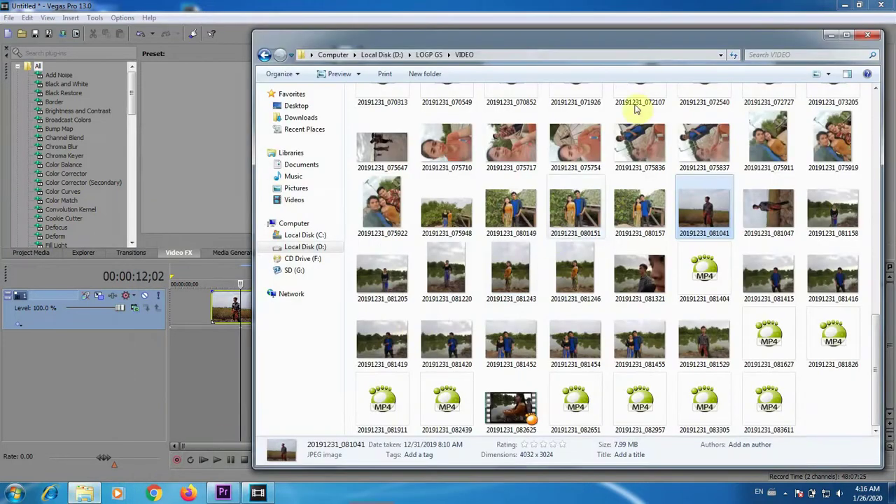
left_click_drag(653, 48, 472, 147)
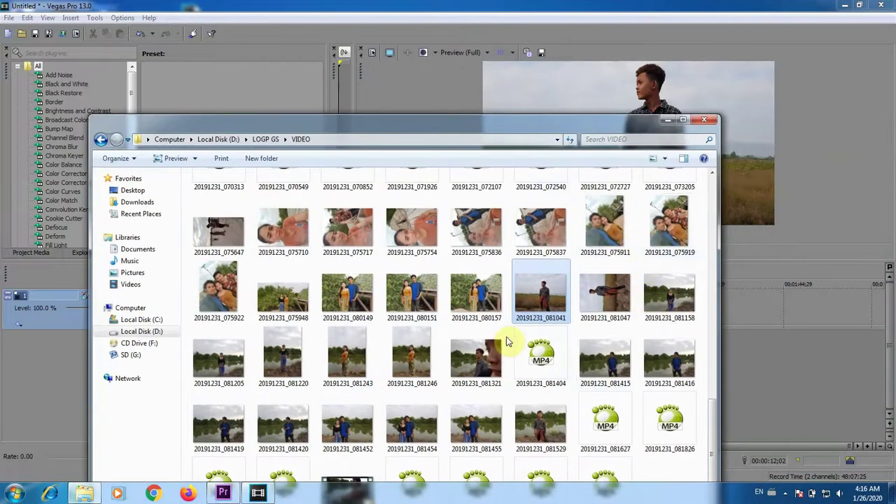
left_click_drag(541, 422, 777, 308)
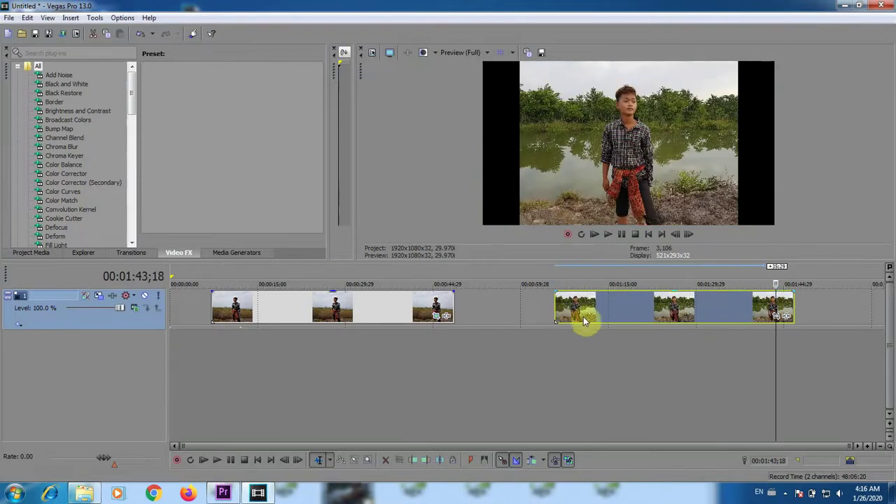
Step: Shift the second photo's Pan/Crop frame to a centre of about 1,928, 1,381 and preview the photo at 00:01:23;18
left_click(783, 316)
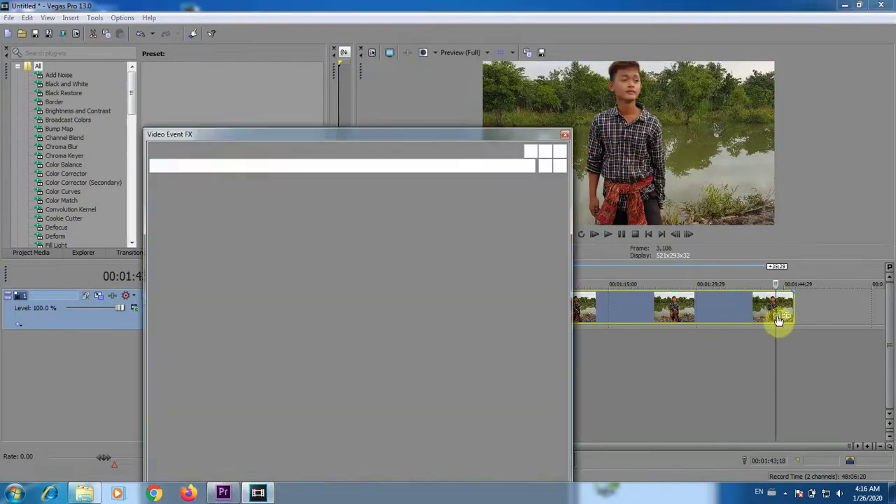
left_click_drag(460, 244, 445, 245)
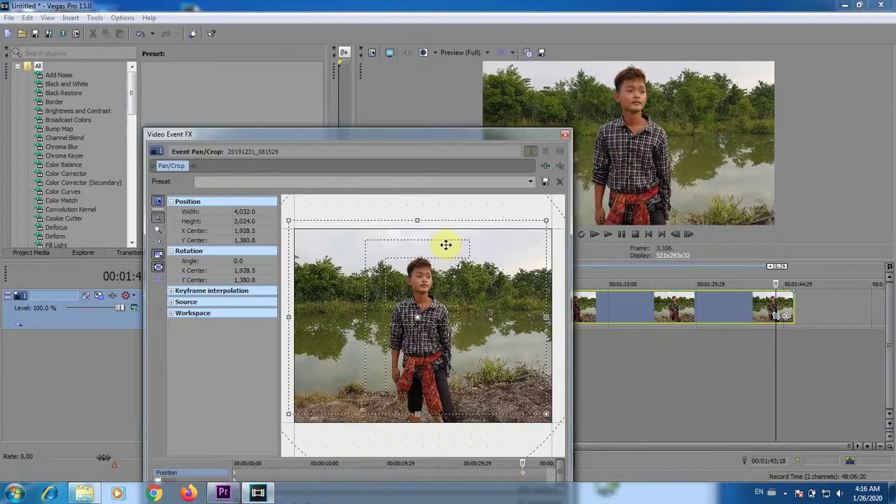
left_click(567, 135)
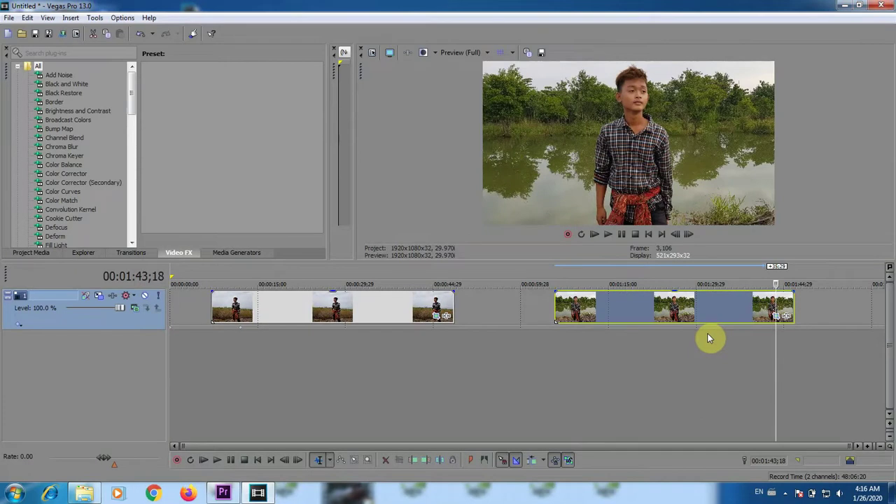
left_click(661, 344)
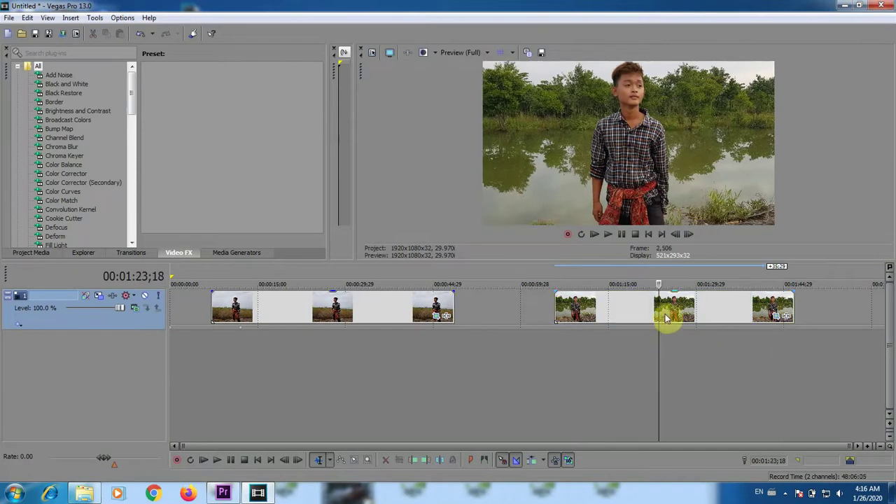
Step: At 00:00:22;23 in the first photo, reframe the Pan/Crop to about 3,105 by 2,328, centred at about 2,348, 1,285
left_click(303, 314)
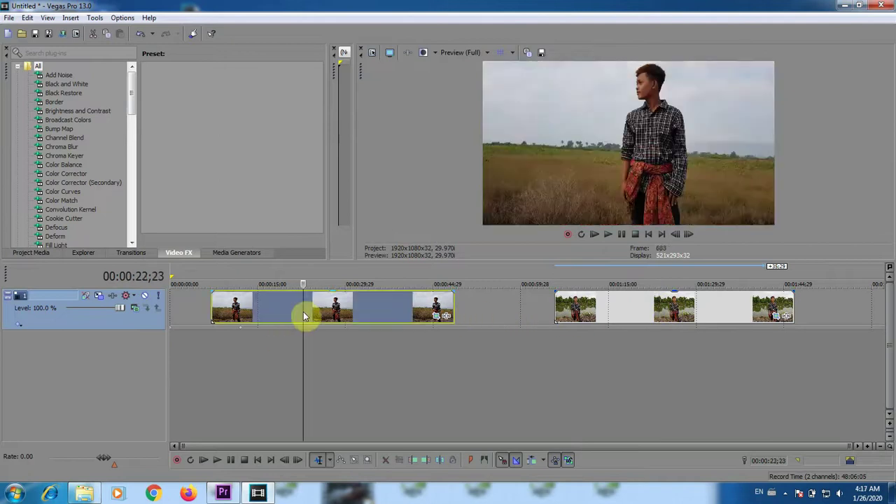
left_click(435, 315)
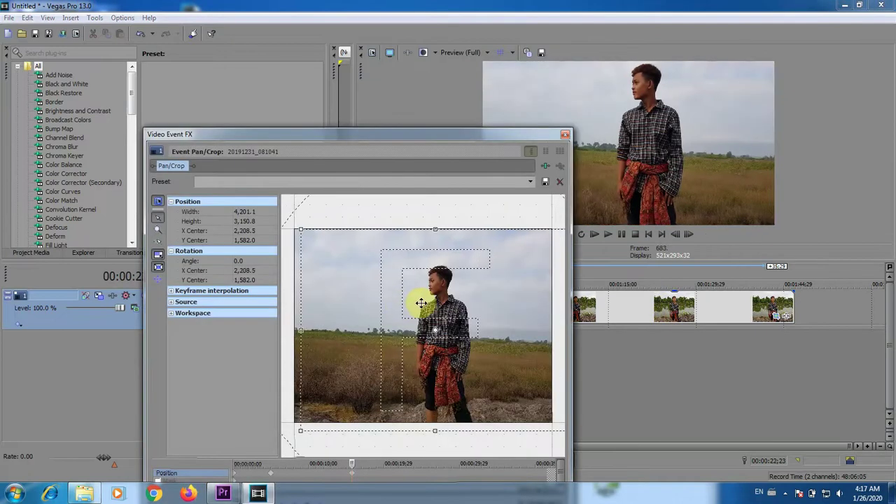
left_click_drag(423, 302, 421, 306)
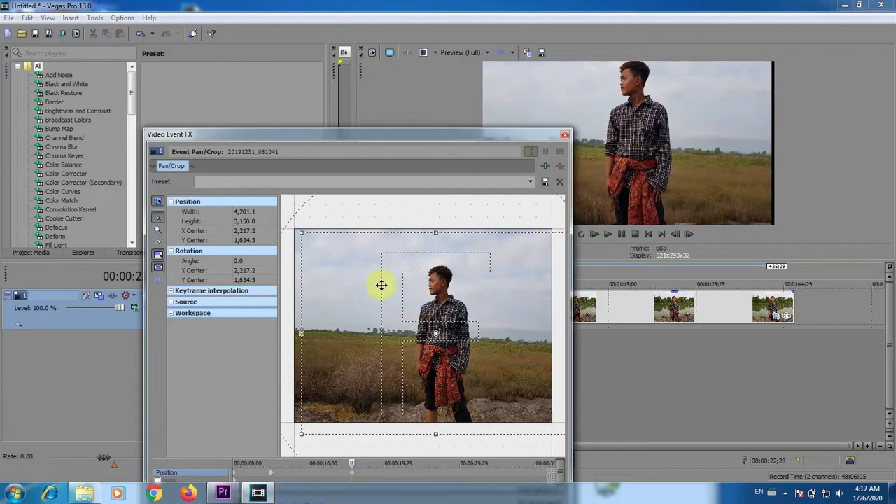
left_click_drag(302, 235, 336, 259)
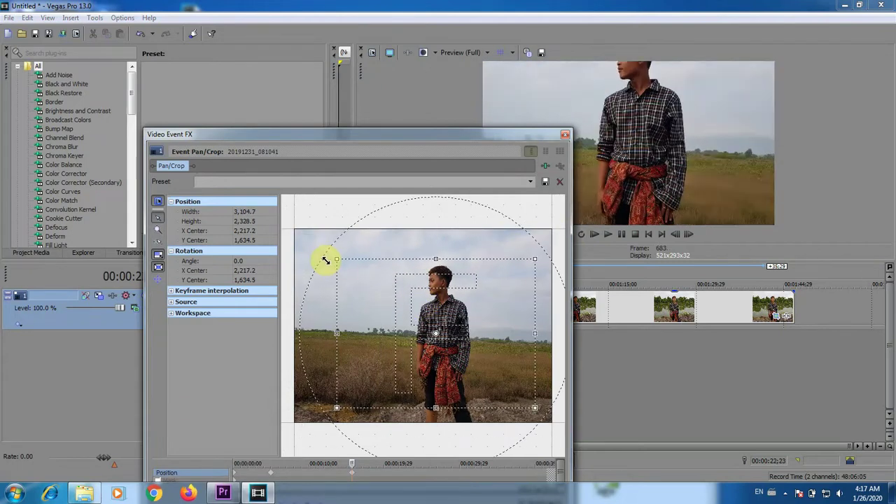
left_click_drag(394, 301, 402, 281)
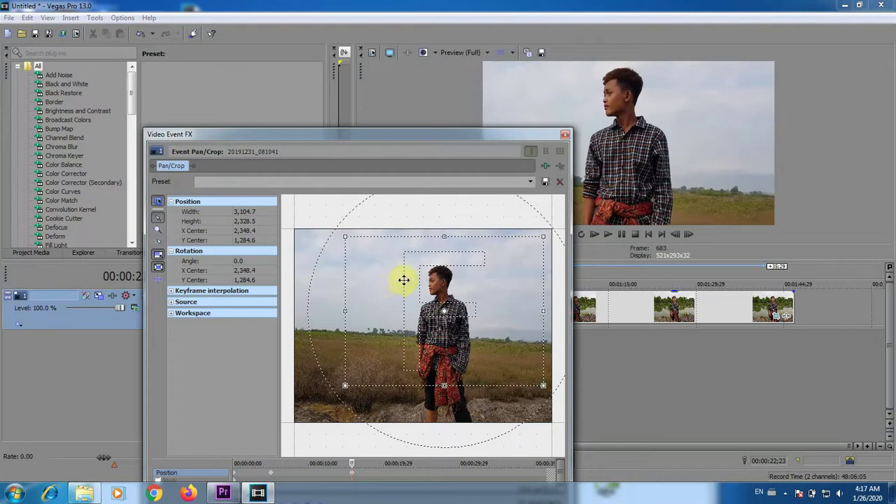
Step: Close the first photo's Event Pan/Crop, preview the second photo at 00:01:20;04 and 00:01:05;24, and place the cursor at 00:01:31;13
left_click(567, 135)
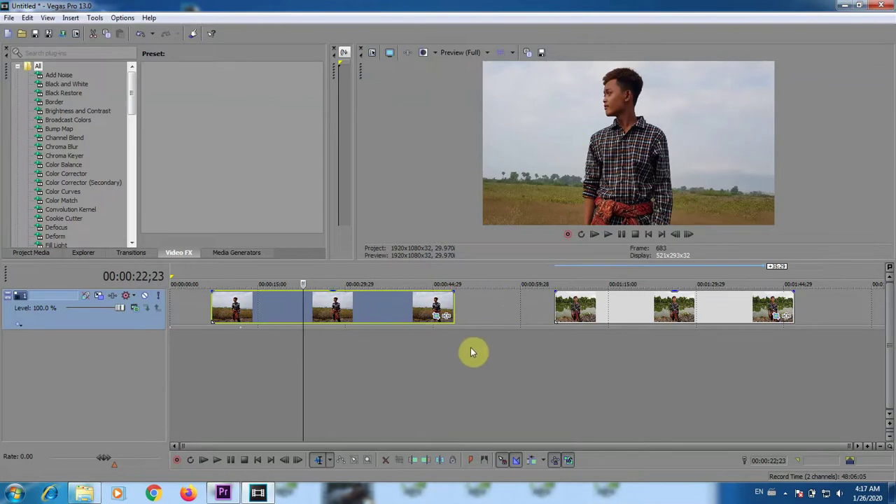
left_click(258, 493)
left_click(258, 494)
left_click(639, 359)
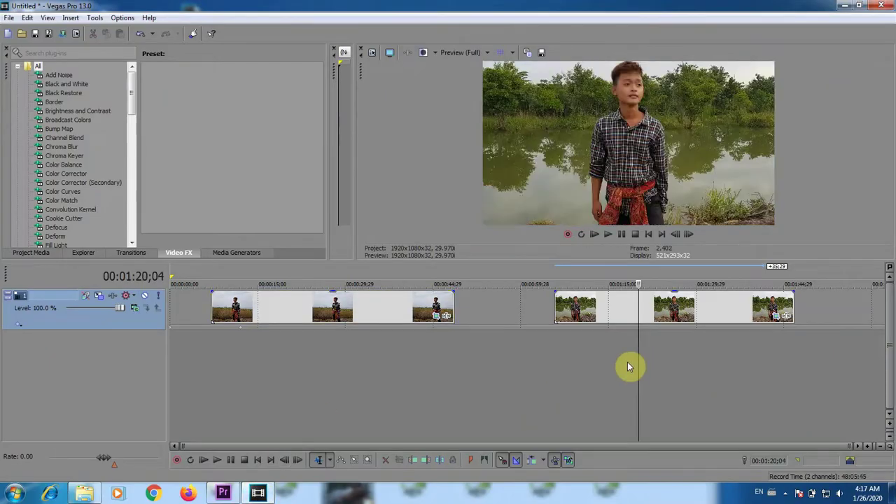
left_click(554, 358)
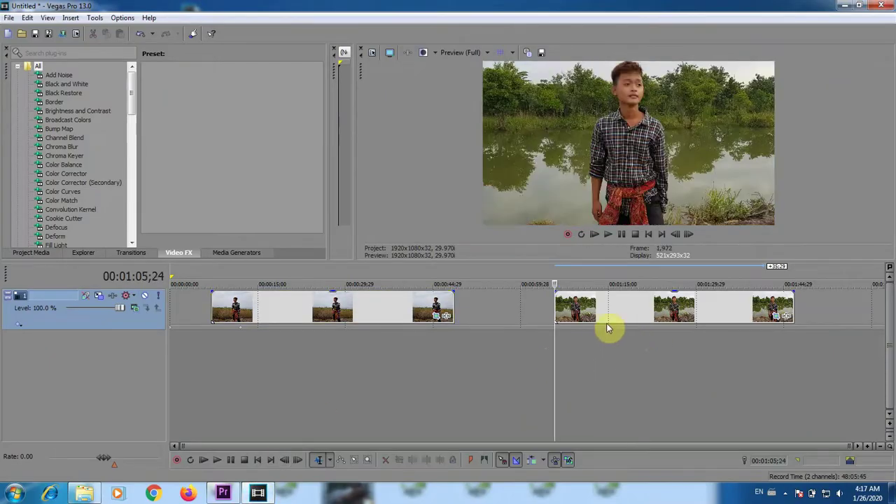
left_click(705, 303)
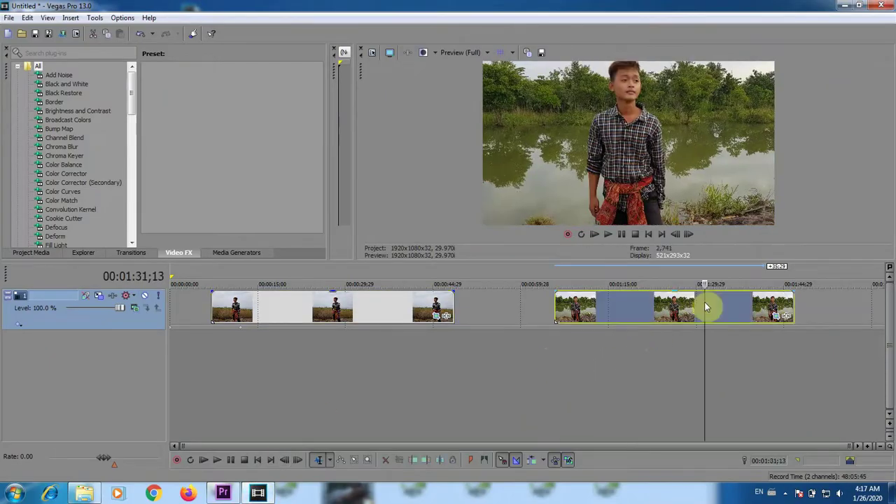
Step: Look through the photos and clips in the VIDEO folder and return to the timeline
left_click(84, 494)
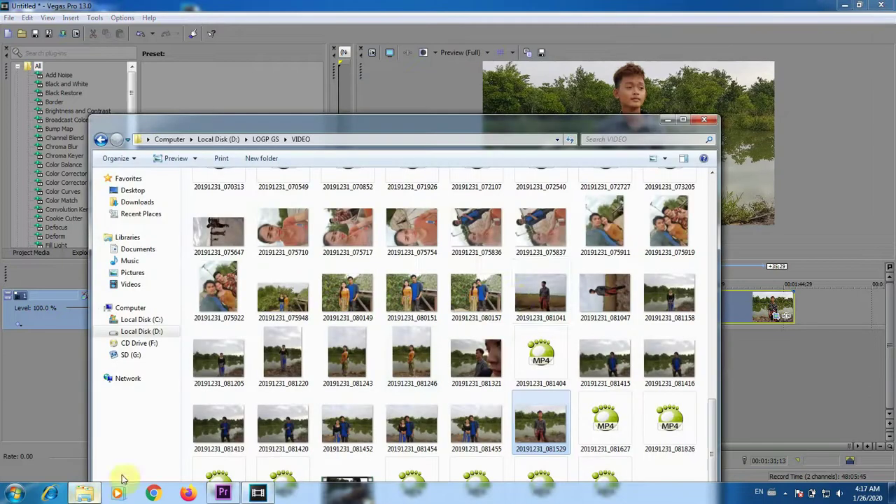
left_click(470, 358)
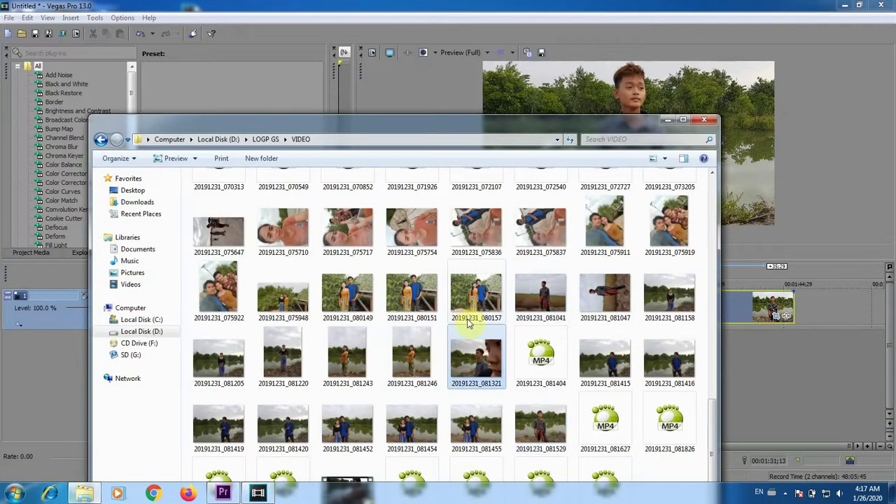
scroll(560, 329, "up", 5)
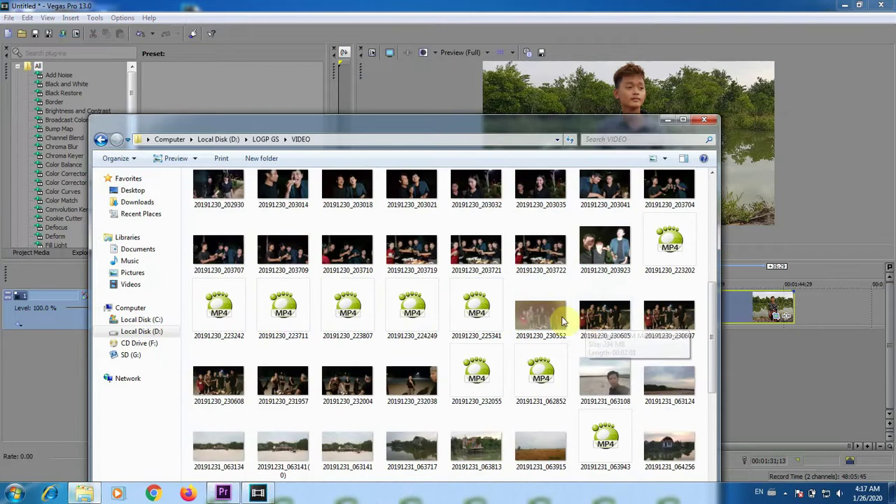
scroll(556, 312, "up", 5)
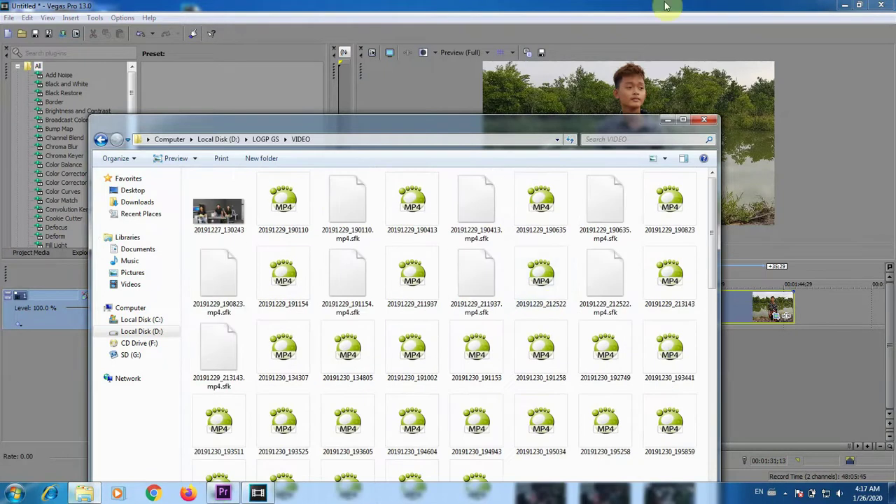
left_click(668, 120)
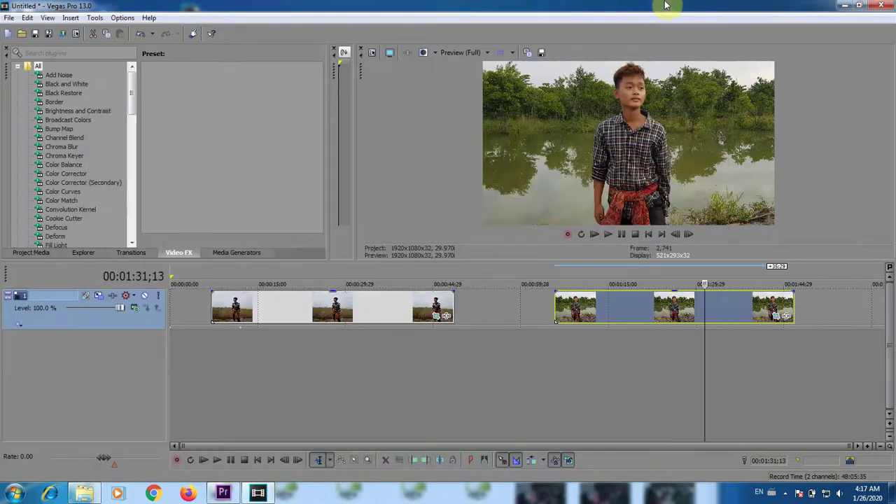
Step: Open the second photo's Event Pan/Crop, narrow the frame to about 2,959 by 2,219 and shift its centre to about 2,709, 1,336
left_click(776, 316)
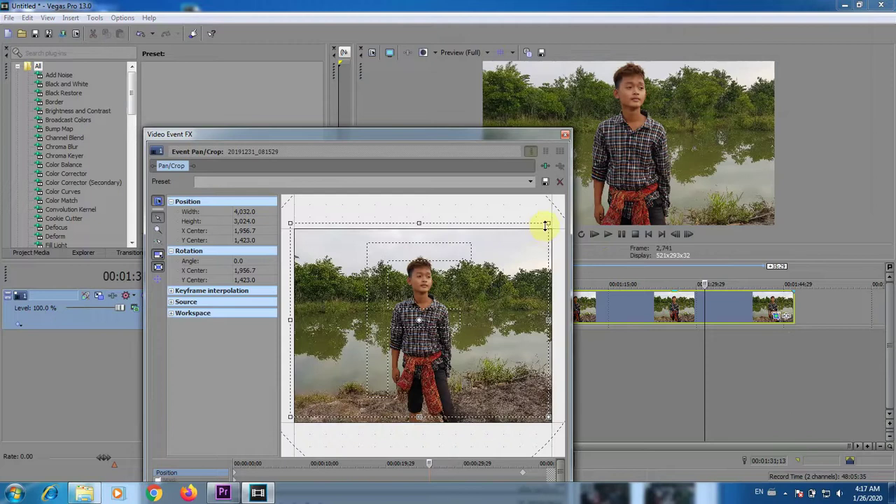
left_click_drag(357, 136, 378, 103)
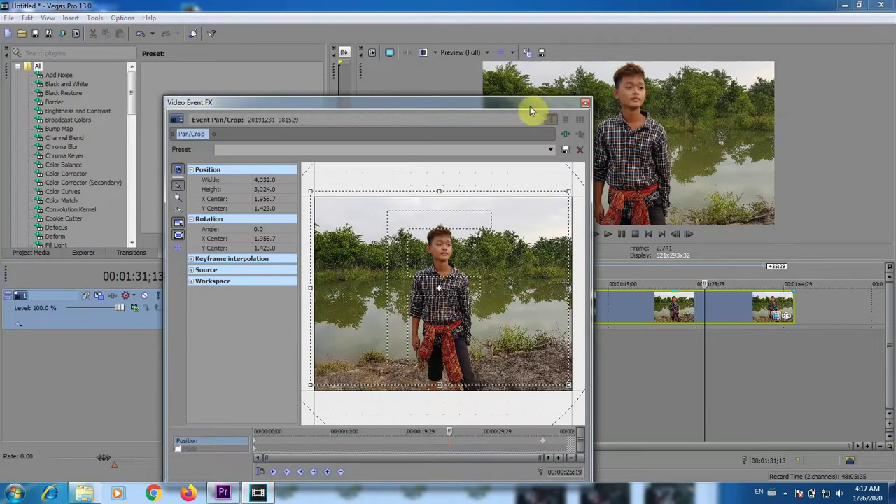
left_click_drag(528, 108, 504, 112)
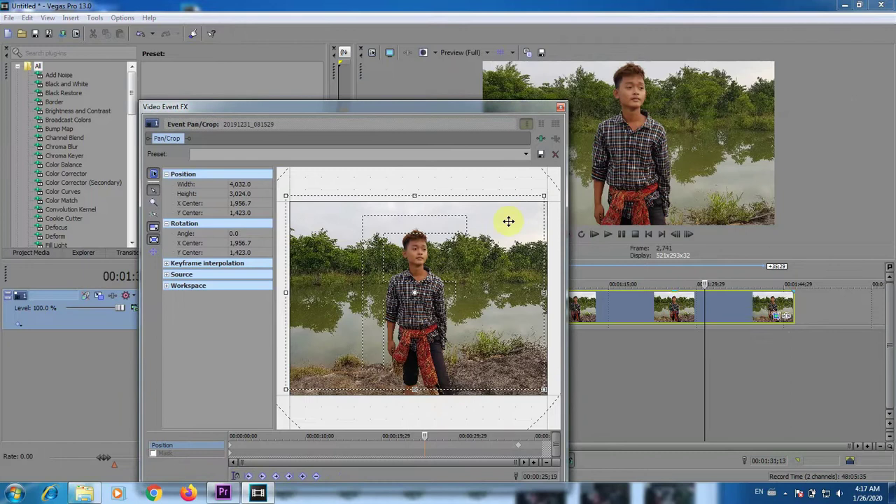
left_click_drag(544, 196, 535, 204)
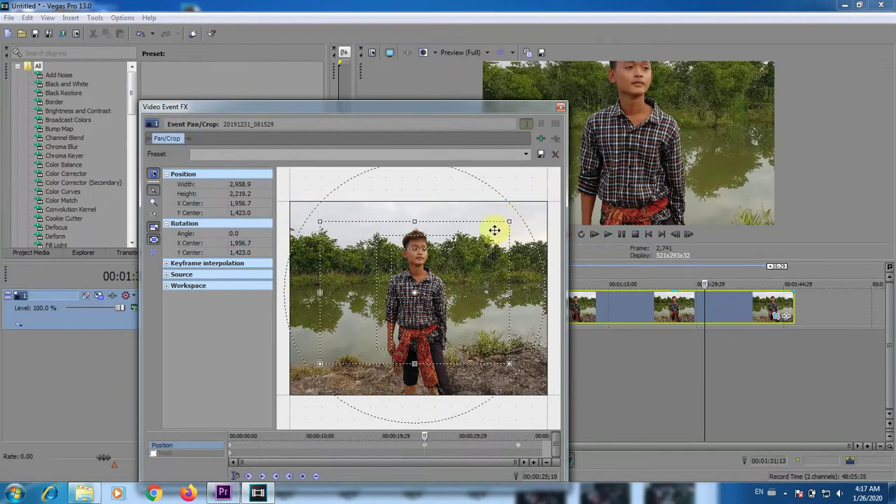
left_click_drag(440, 254, 479, 249)
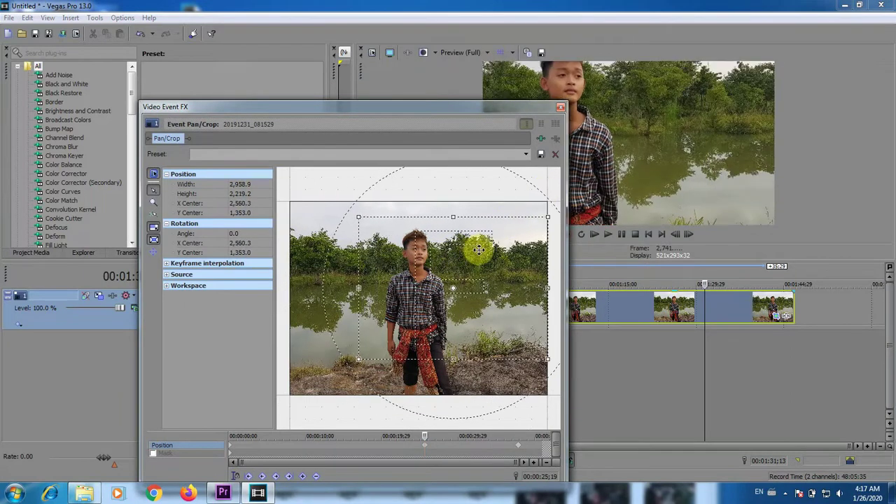
left_click_drag(479, 107, 400, 94)
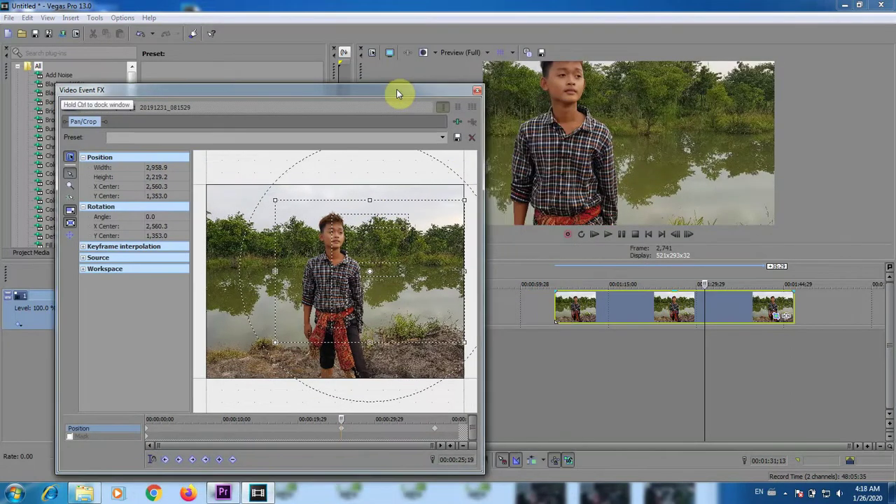
mouse_move(364, 211)
left_mouse_down()
mouse_move(380, 211)
mouse_move(373, 221)
left_mouse_up()
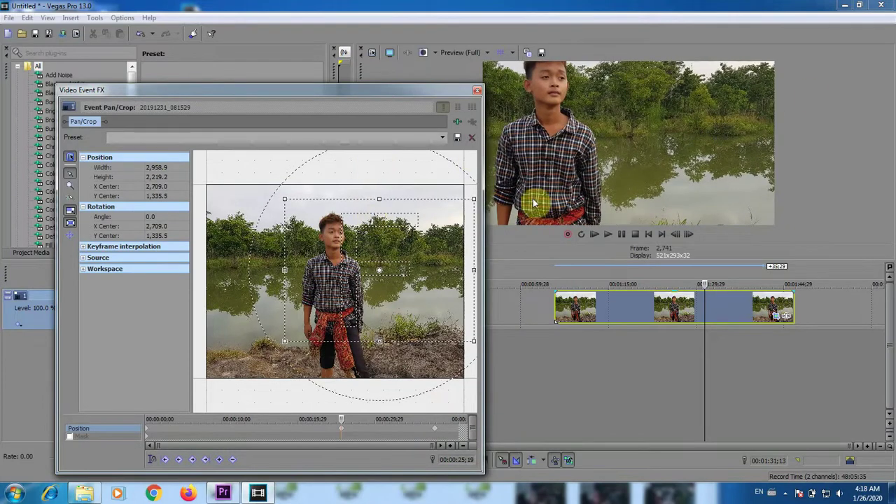
Step: Recentre the crop frame on the boy's head at about 2,062, 986 and narrow it to about 2,679 by 2,009
left_click_drag(456, 242, 409, 230)
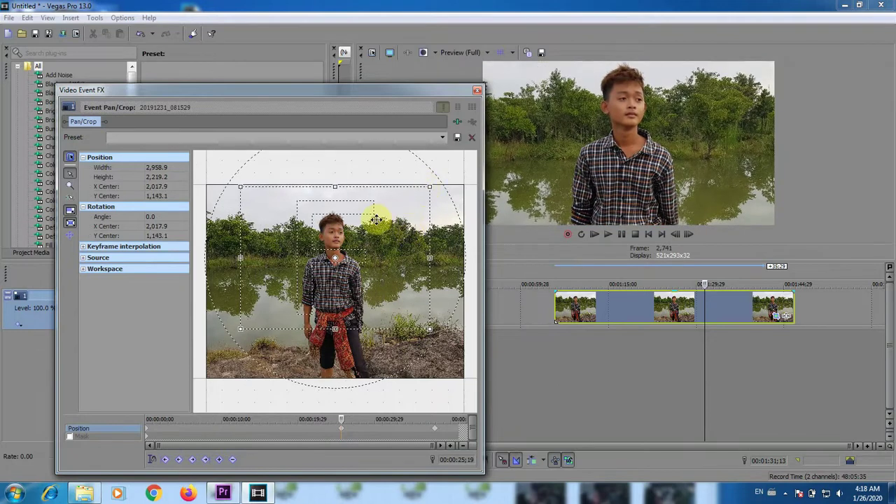
left_click_drag(426, 189, 421, 195)
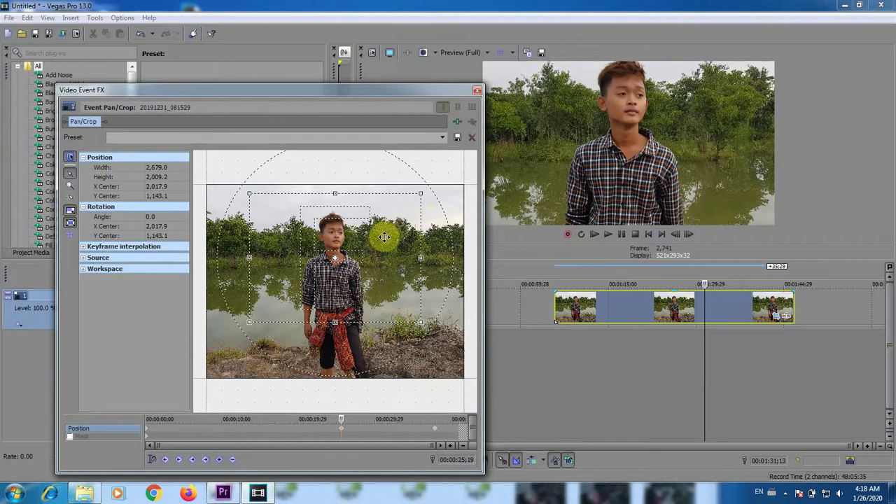
left_click_drag(382, 236, 396, 220)
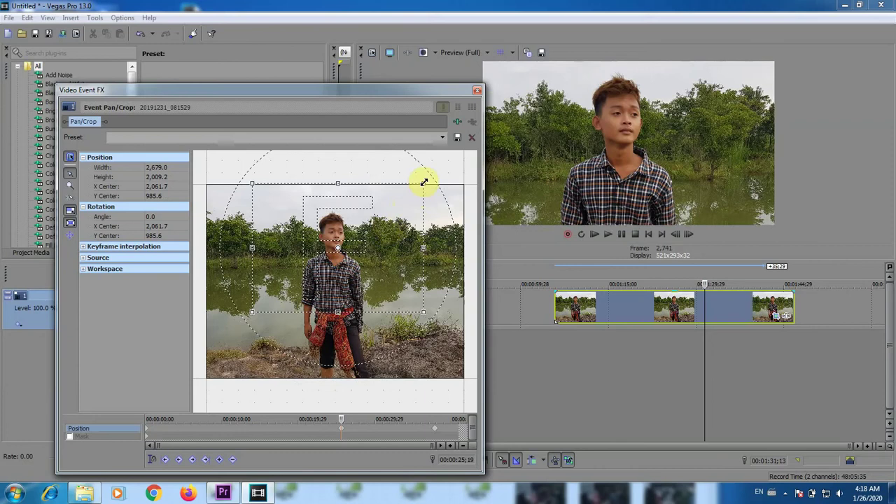
Step: Widen the crop frame to about 3,886 by 2,915, centre it at about 2,035, 1,493 and close Event Pan/Crop
left_click_drag(249, 309, 236, 326)
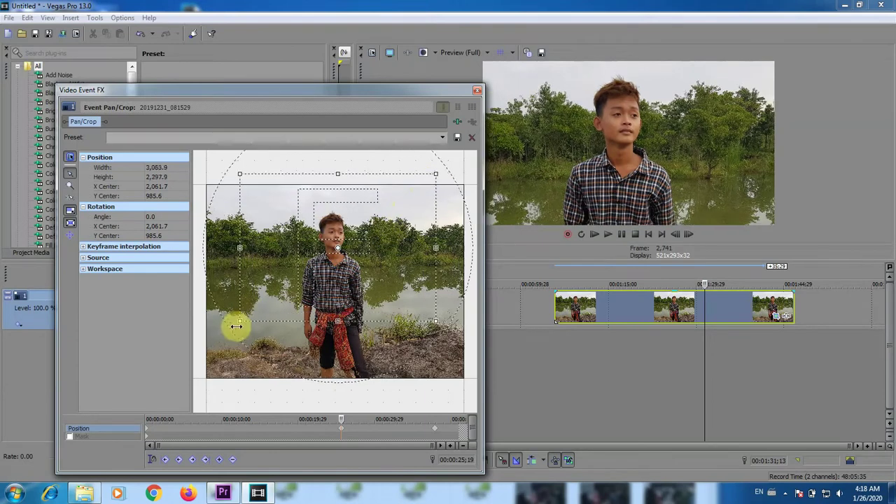
left_click_drag(296, 278, 296, 304)
left_click_drag(435, 197, 459, 173)
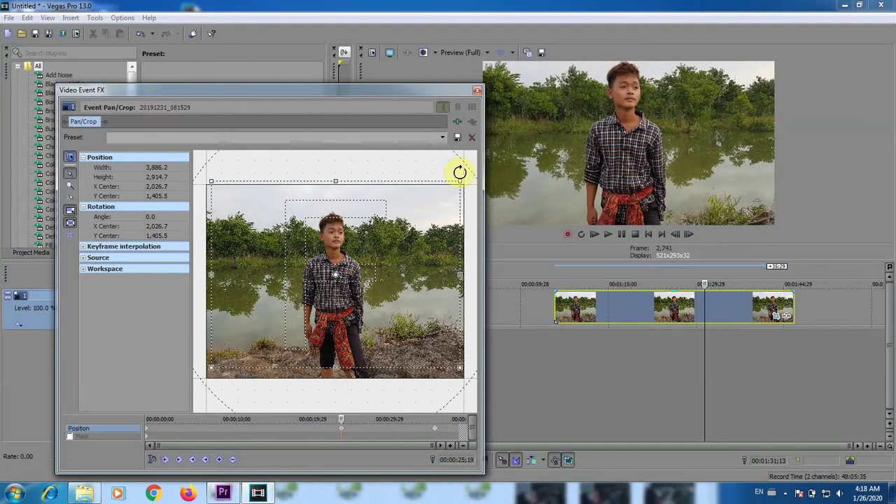
mouse_move(330, 288)
left_mouse_down()
mouse_move(332, 328)
mouse_move(336, 278)
mouse_move(330, 294)
left_mouse_up()
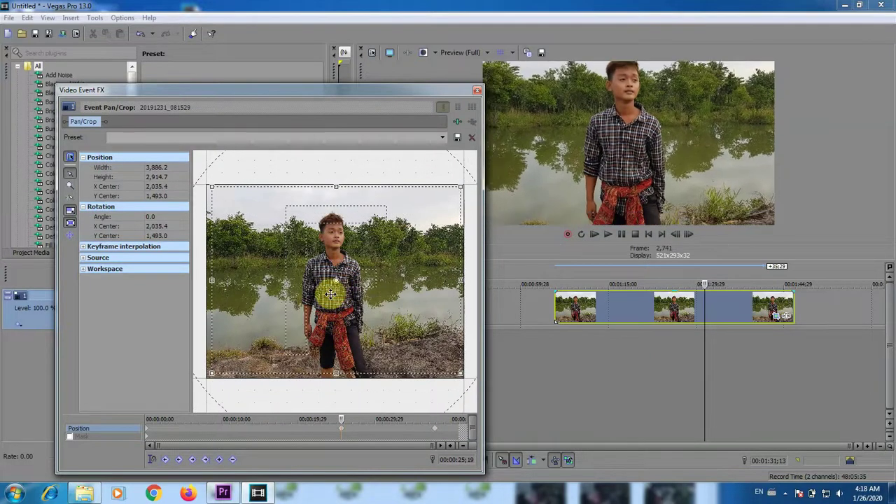
left_click(478, 90)
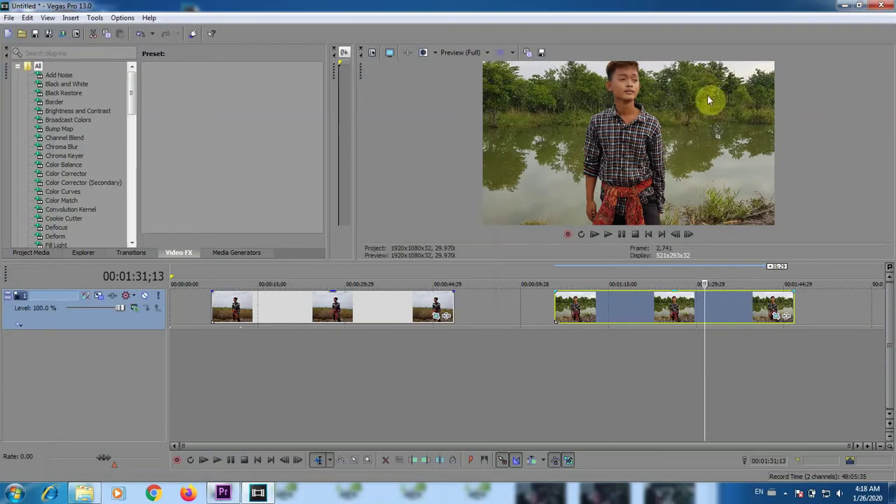
Step: Close Vegas Pro without saving the untitled project and close the VIDEO folder window
left_click(884, 6)
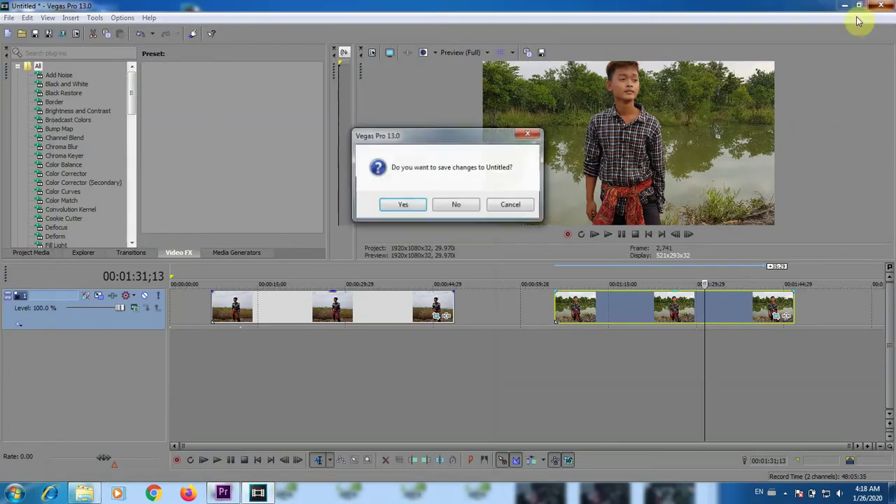
left_click(455, 205)
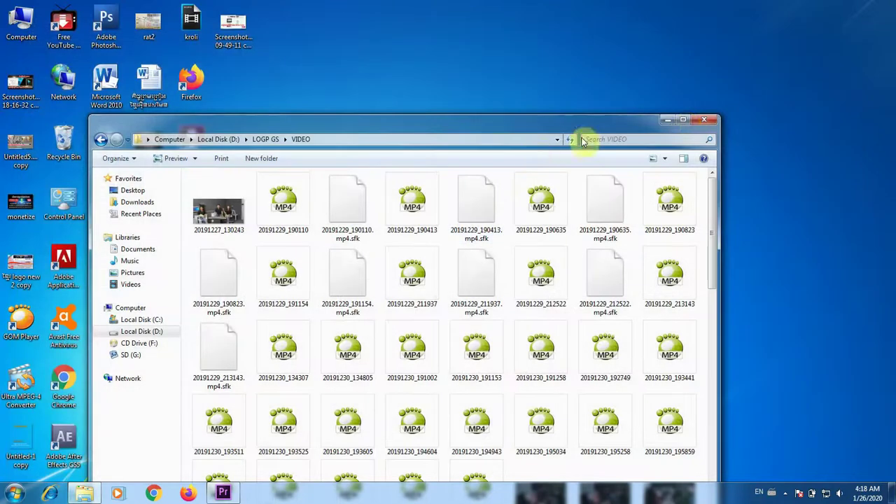
left_click(704, 120)
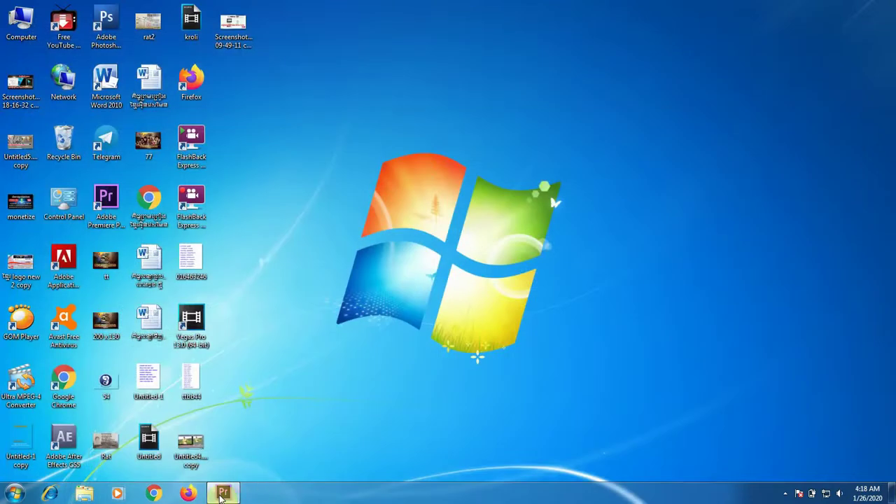
Step: Switch to Adobe Premiere Pro and view the 20191231_063943 sequence at 00:02:02:13
left_click(223, 493)
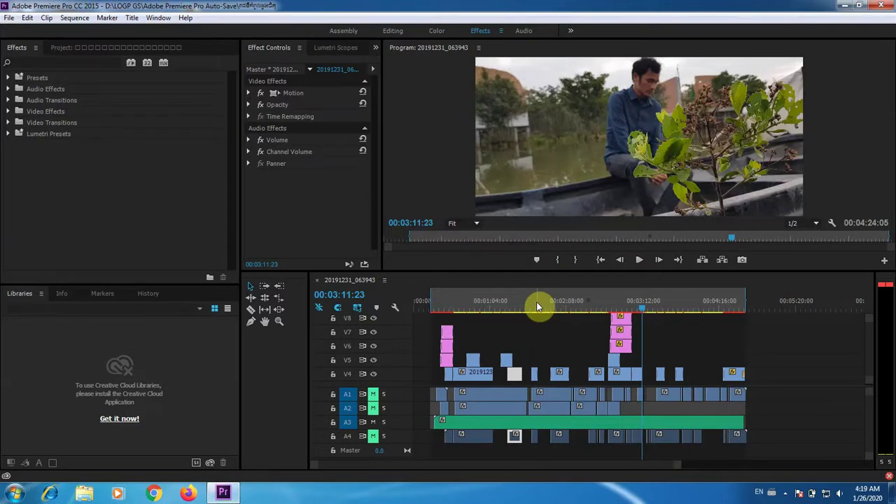
left_click(560, 309)
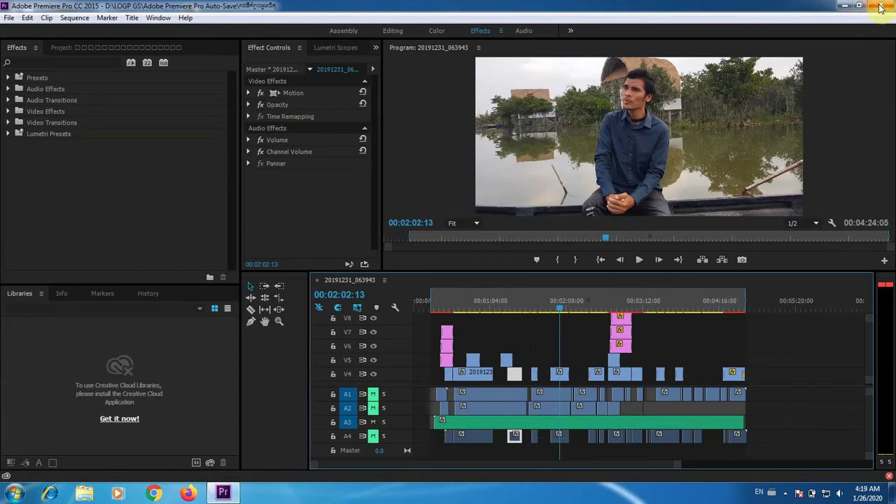
left_click(786, 493)
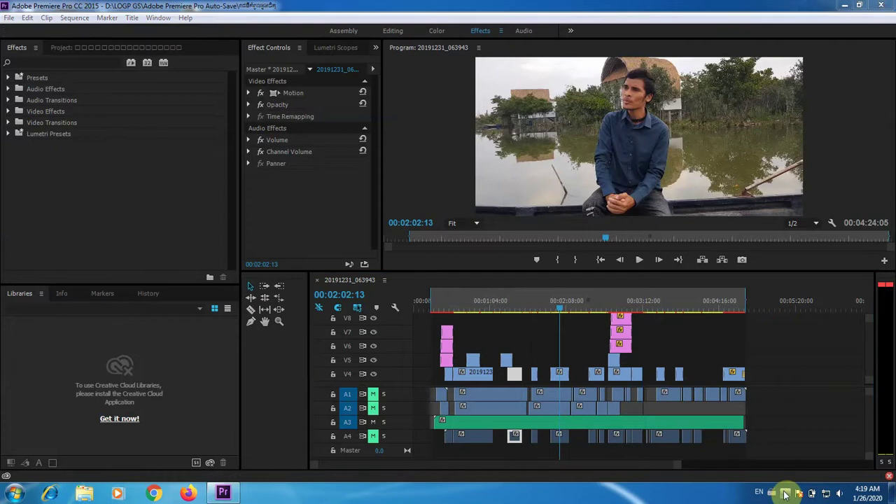
right_click(803, 438)
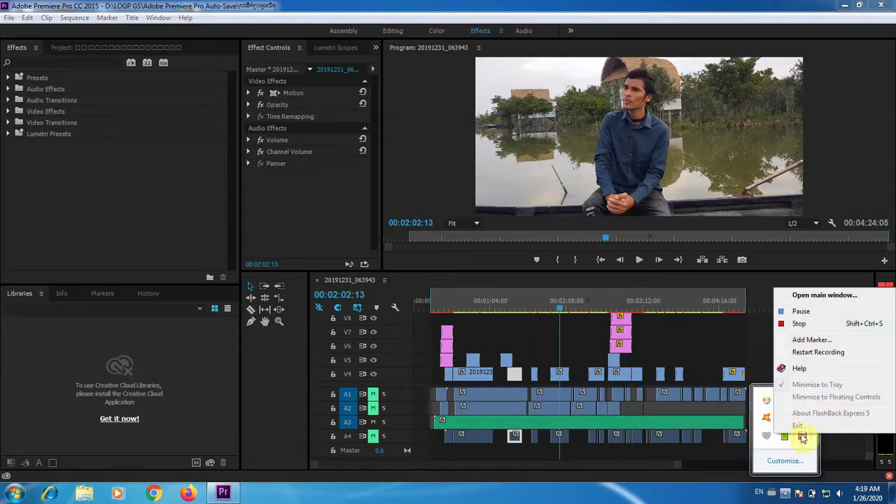